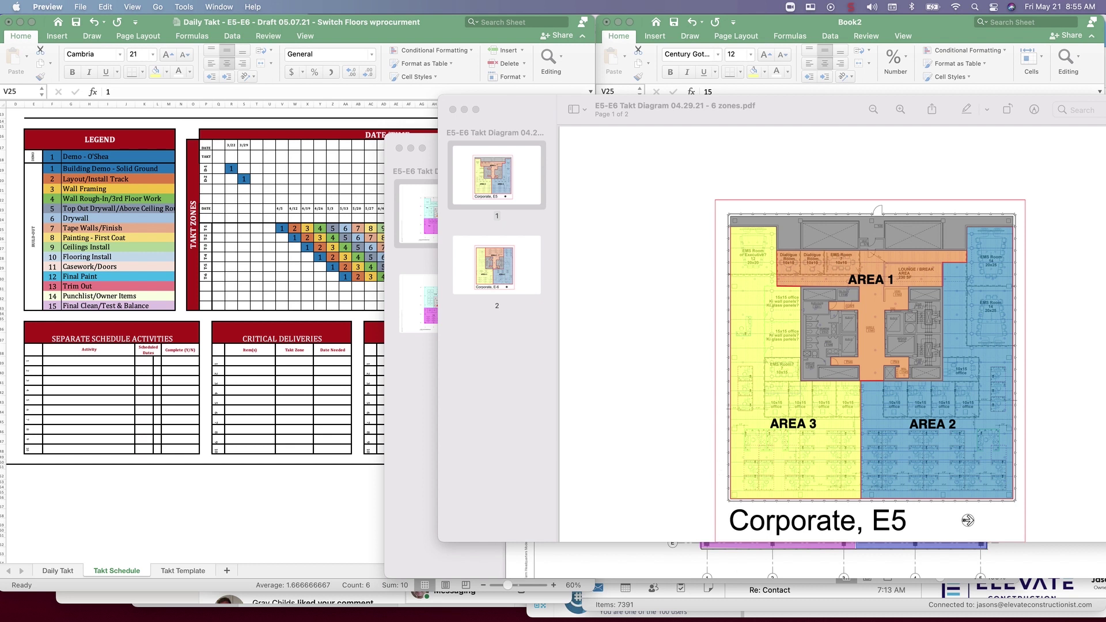
- Bring the Excel takt schedule and Book2 workbooks in front of the Preview floor-plan PDF
{"action": "key", "text": "super+Tab"}
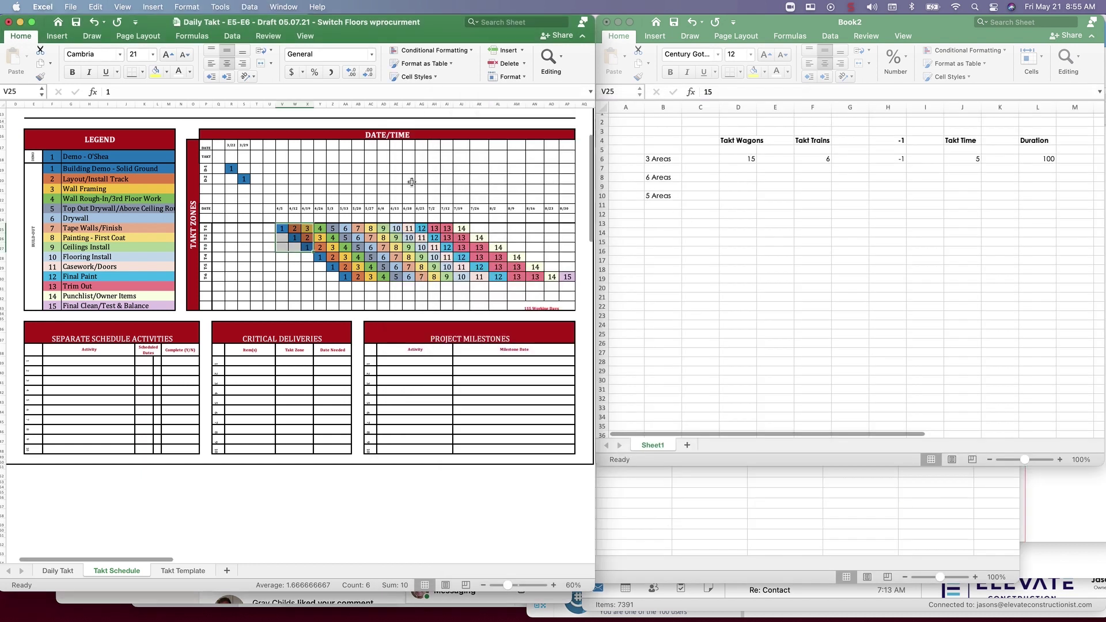
- Enlarge the Book2 window downward so it shows more rows
{"action": "left_click", "coordinate": [357, 247]}
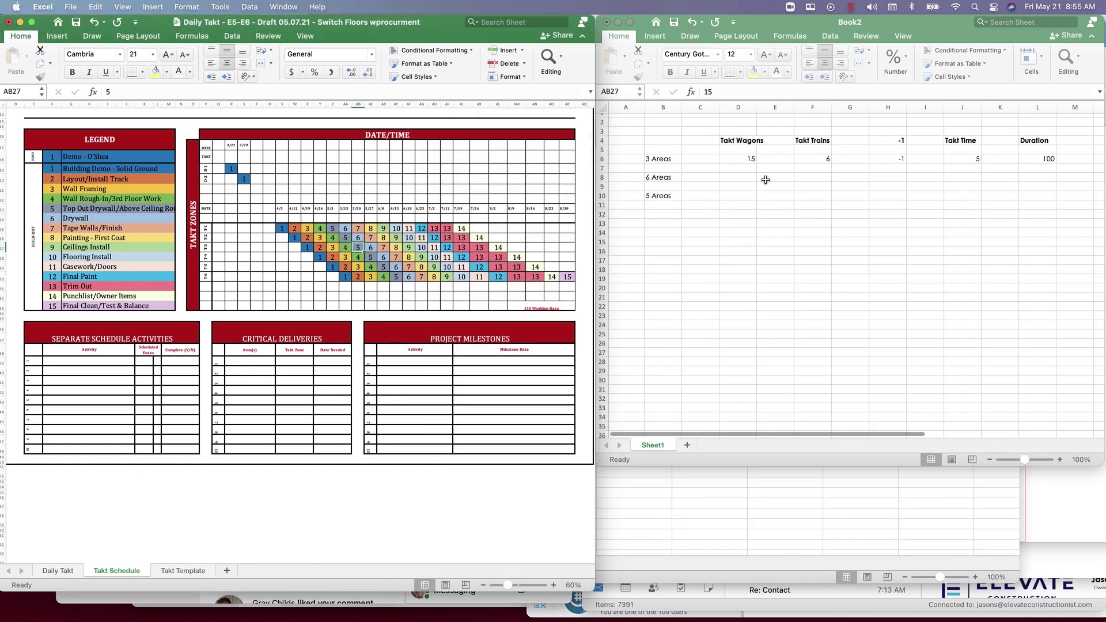
{"action": "left_click", "coordinate": [752, 170]}
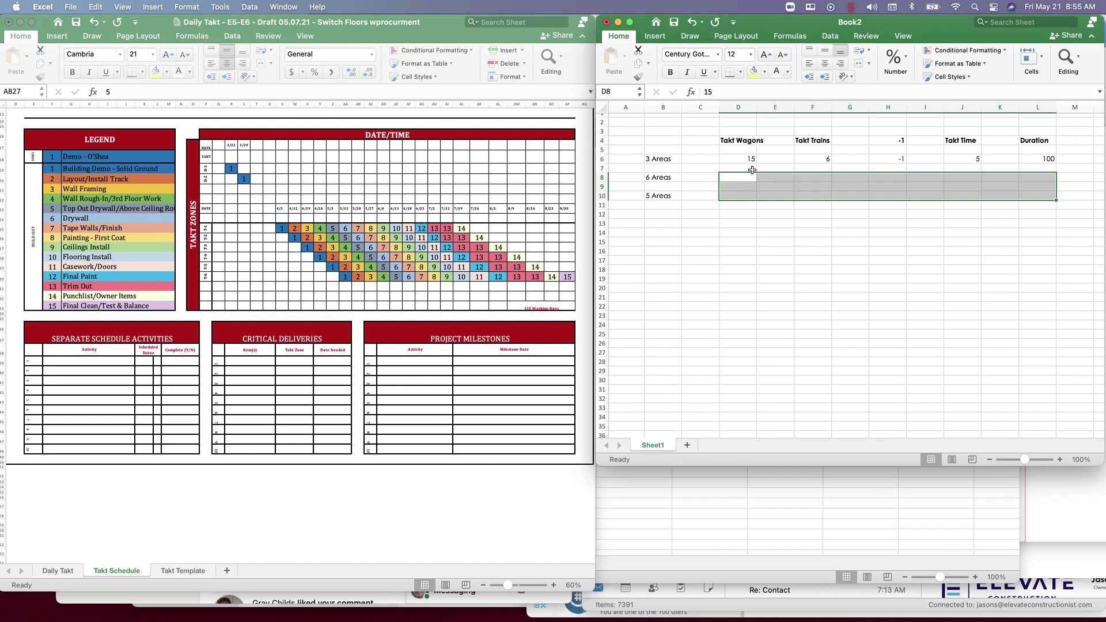
{"action": "scroll", "coordinate": [750, 348], "scroll_direction": "up", "scroll_amount": 1}
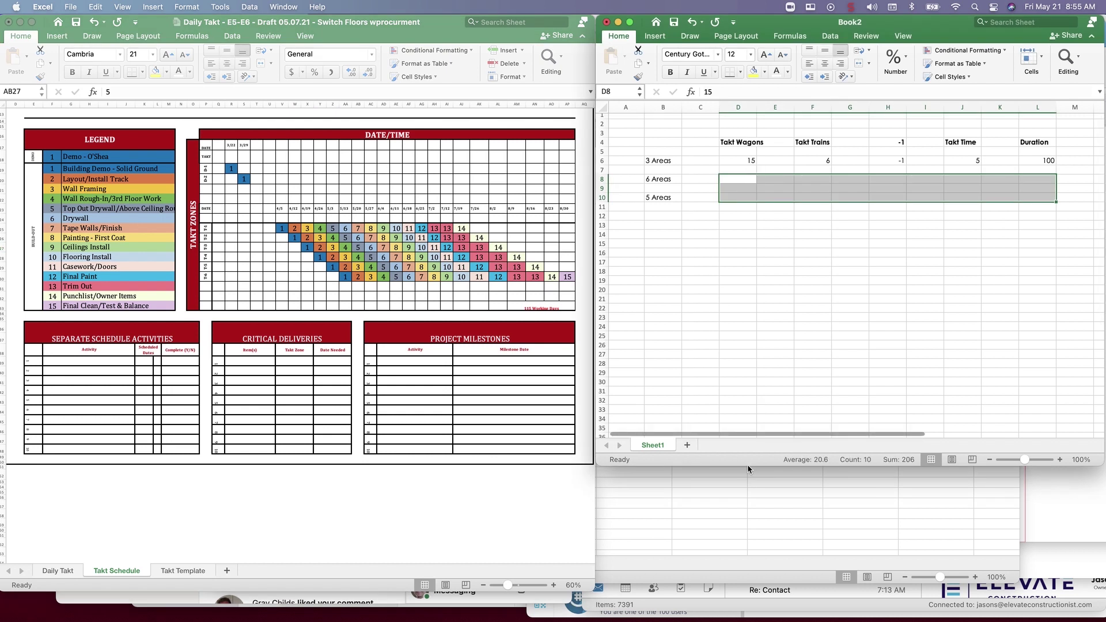
{"action": "left_click_drag", "start_coordinate": [747, 468], "coordinate": [746, 591]}
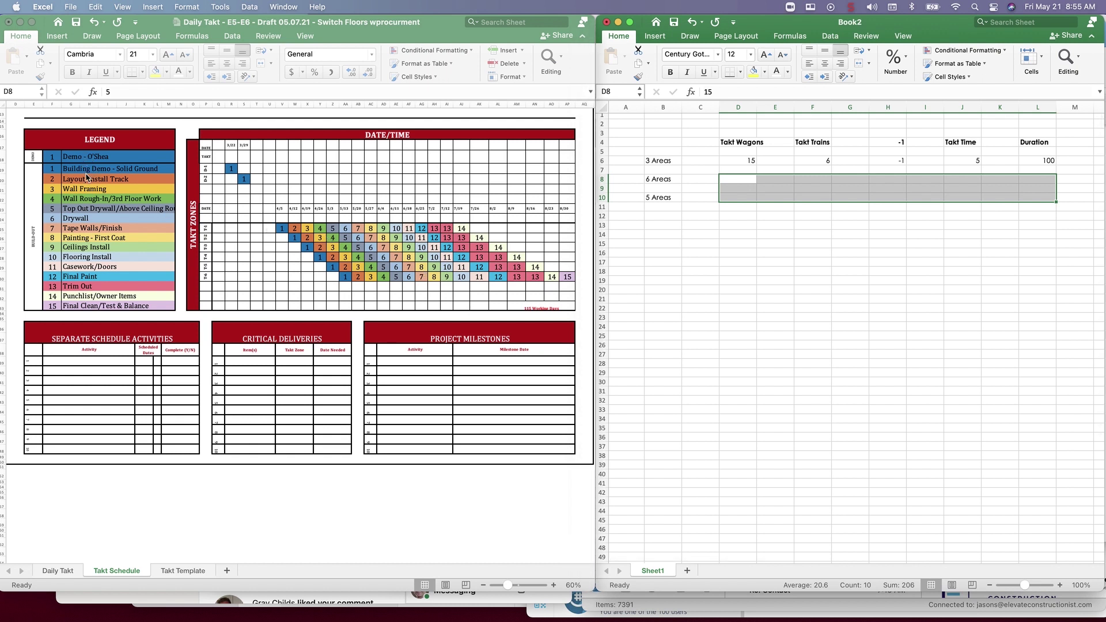
- Select the first T-1 cell under 4/5 in Daily Takt, then switch to the 6-zone diagram PDF
{"action": "left_click", "coordinate": [87, 216]}
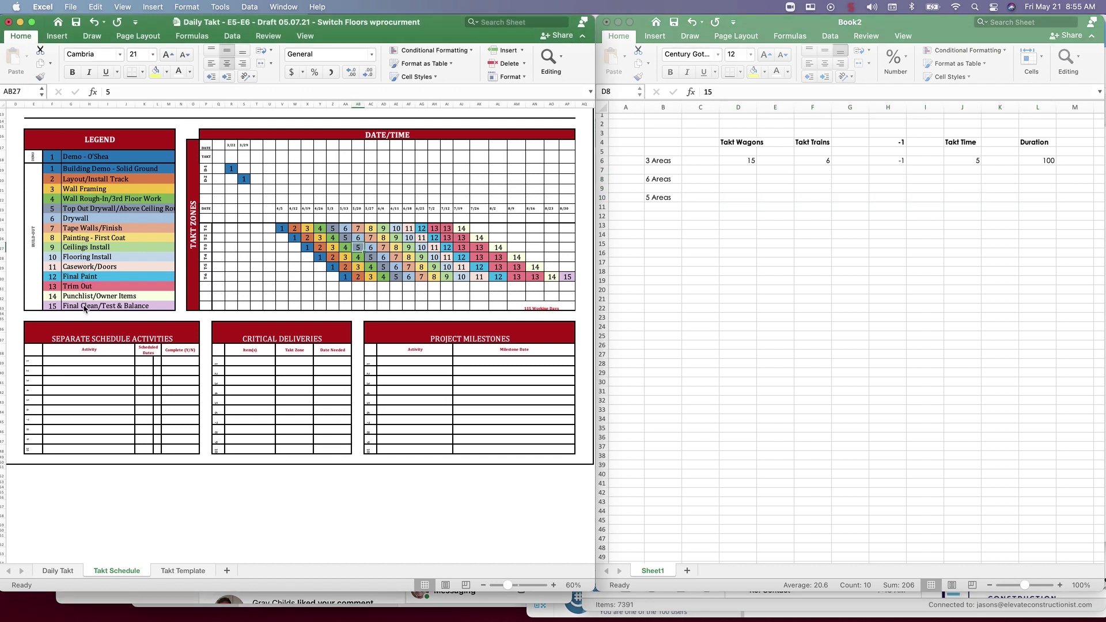
{"action": "scroll", "coordinate": [111, 306], "scroll_direction": "left", "scroll_amount": 1}
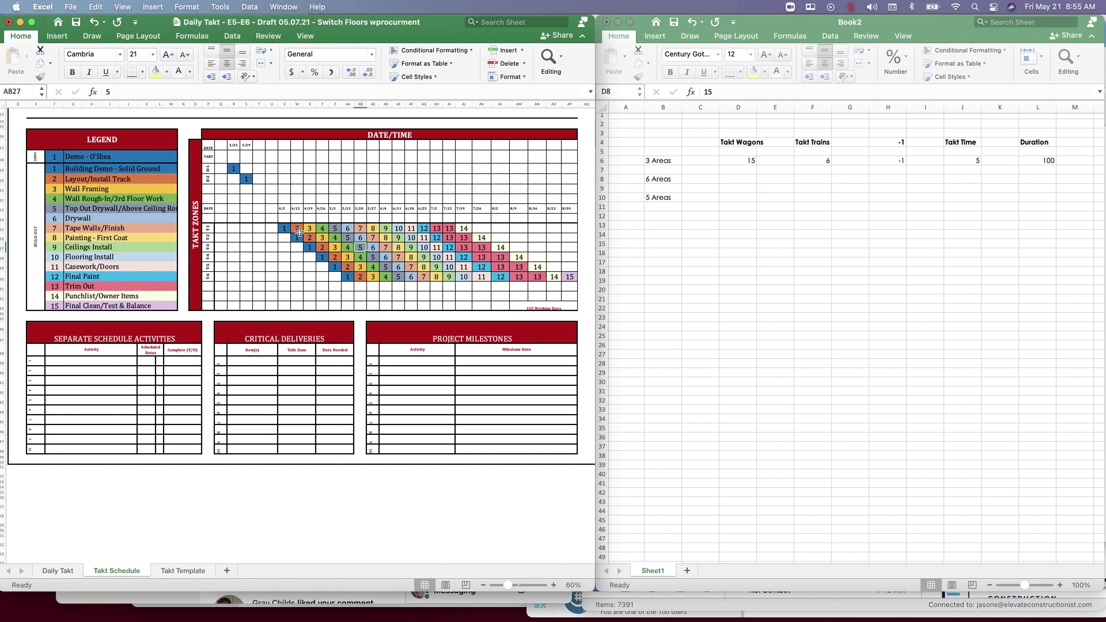
{"action": "left_click", "coordinate": [285, 229]}
{"action": "key", "text": "super+Tab"}
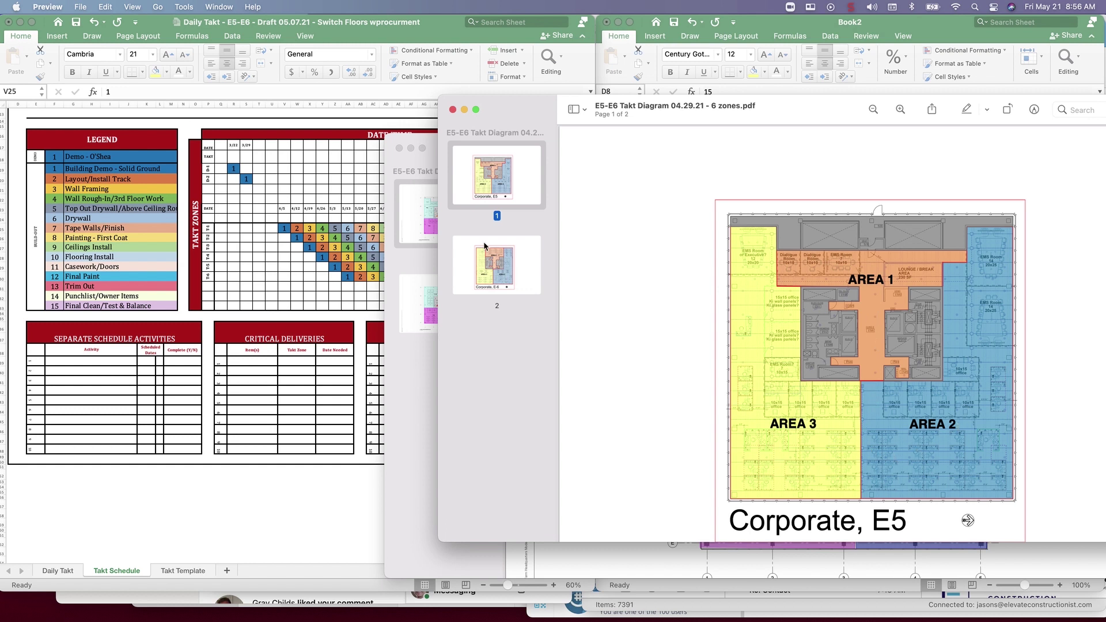
- Bring the 10-zone takt diagram forward and zoom out to show its whole floor plan page
{"action": "left_click", "coordinate": [420, 221]}
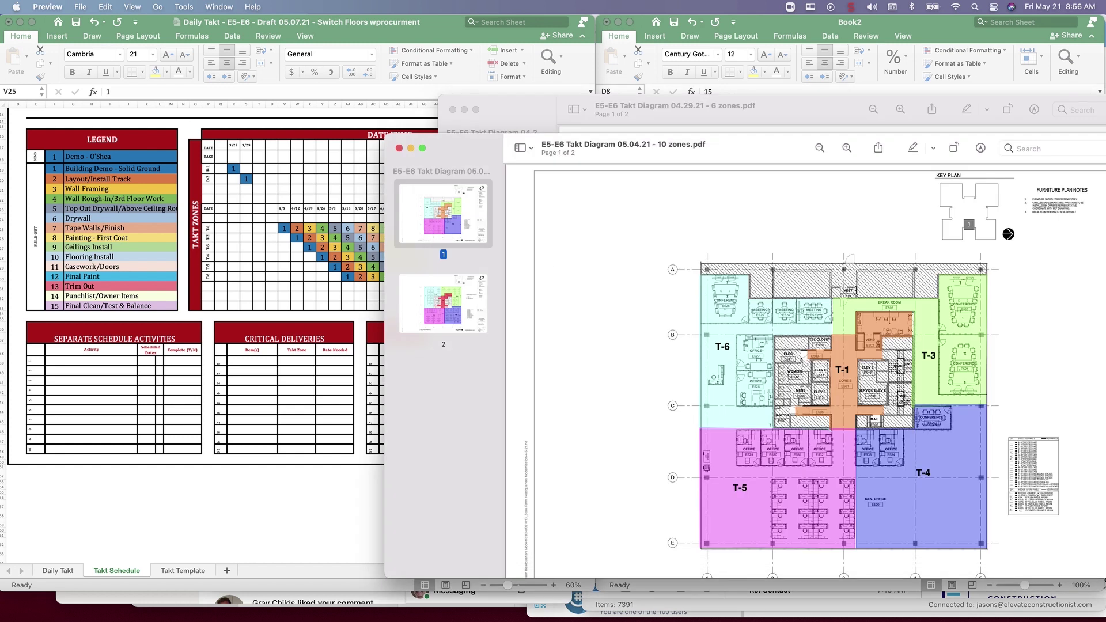
{"action": "scroll", "coordinate": [949, 297], "scroll_direction": "up", "scroll_amount": 5}
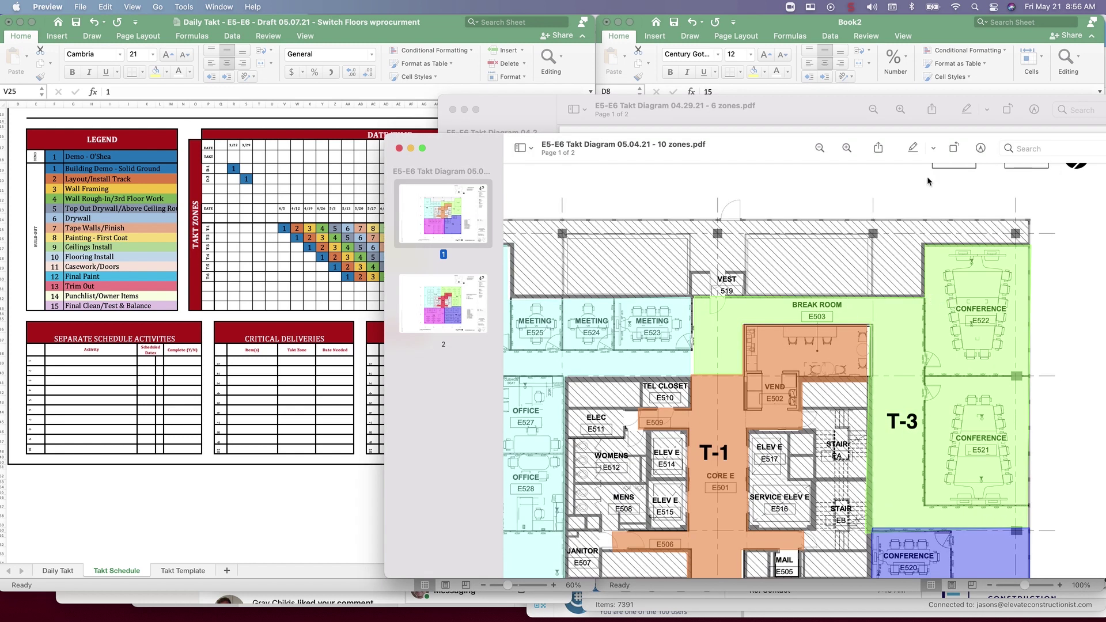
{"action": "left_click", "coordinate": [820, 149]}
{"action": "left_click", "coordinate": [819, 149]}
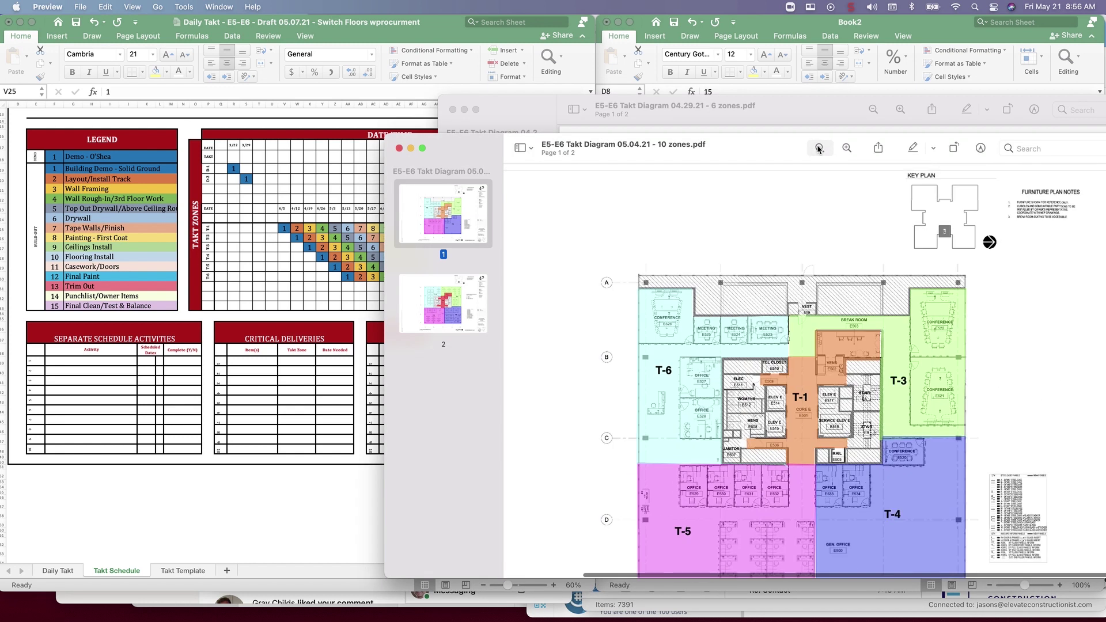
{"action": "left_click", "coordinate": [820, 148]}
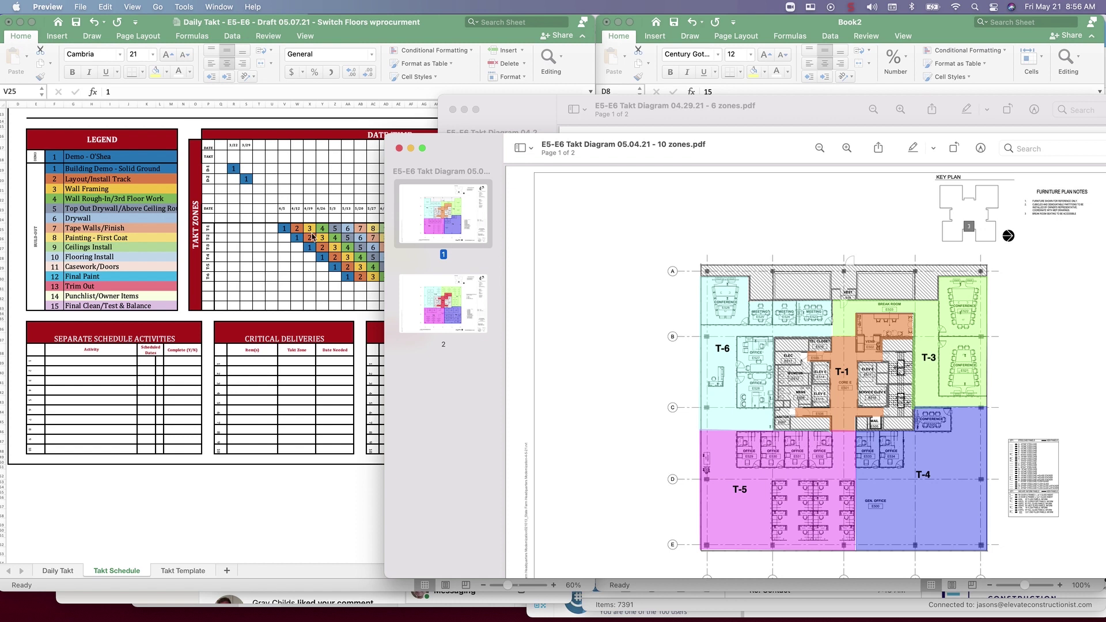
- Inspect the T-1 sequence 1–14 and the zone-number columns in the Daily Takt schedule
{"action": "left_click", "coordinate": [266, 233]}
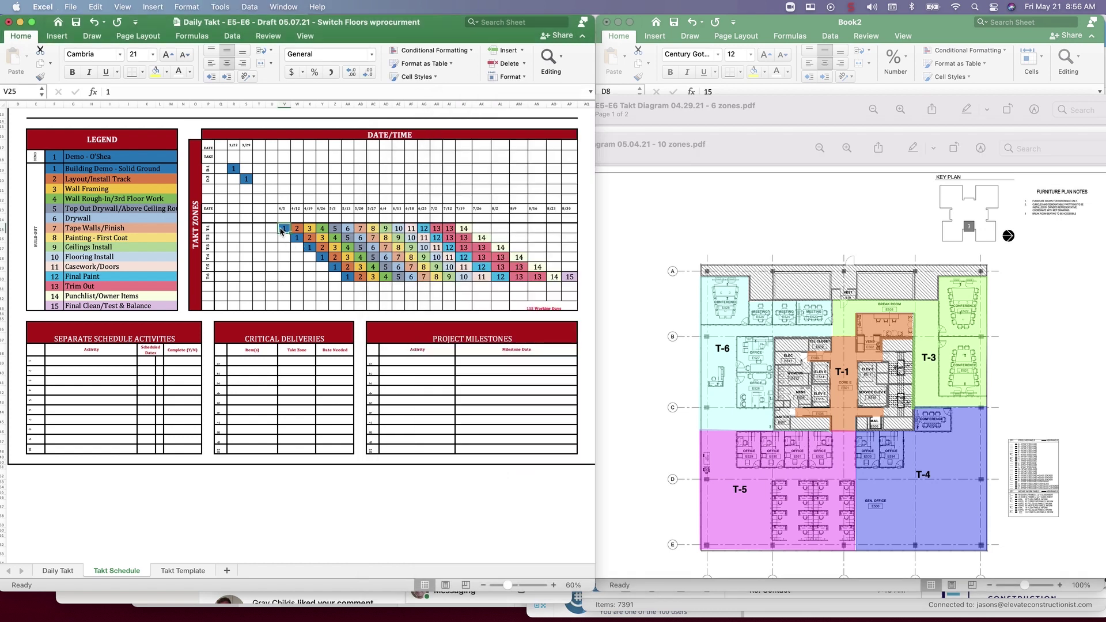
{"action": "left_click", "coordinate": [273, 229]}
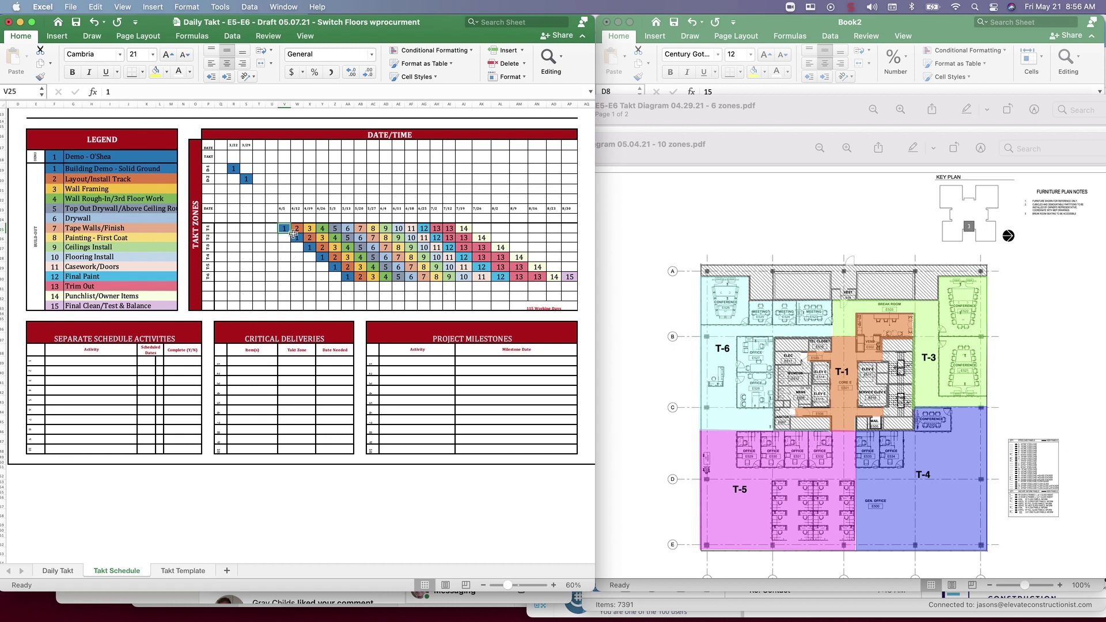
{"action": "left_click", "coordinate": [297, 229]}
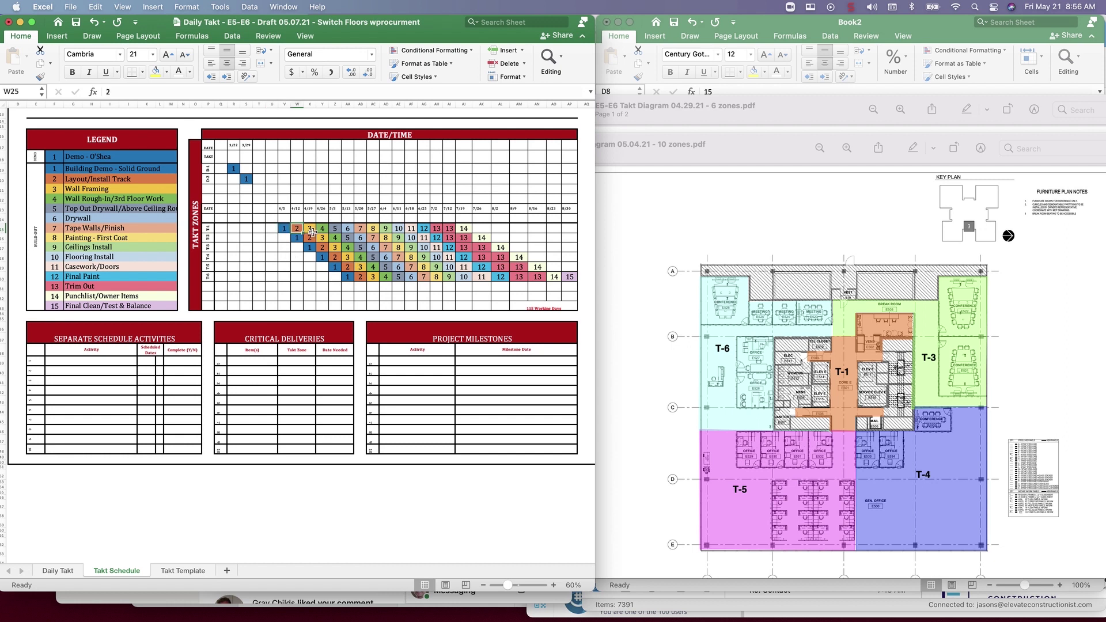
{"action": "left_click", "coordinate": [72, 197]}
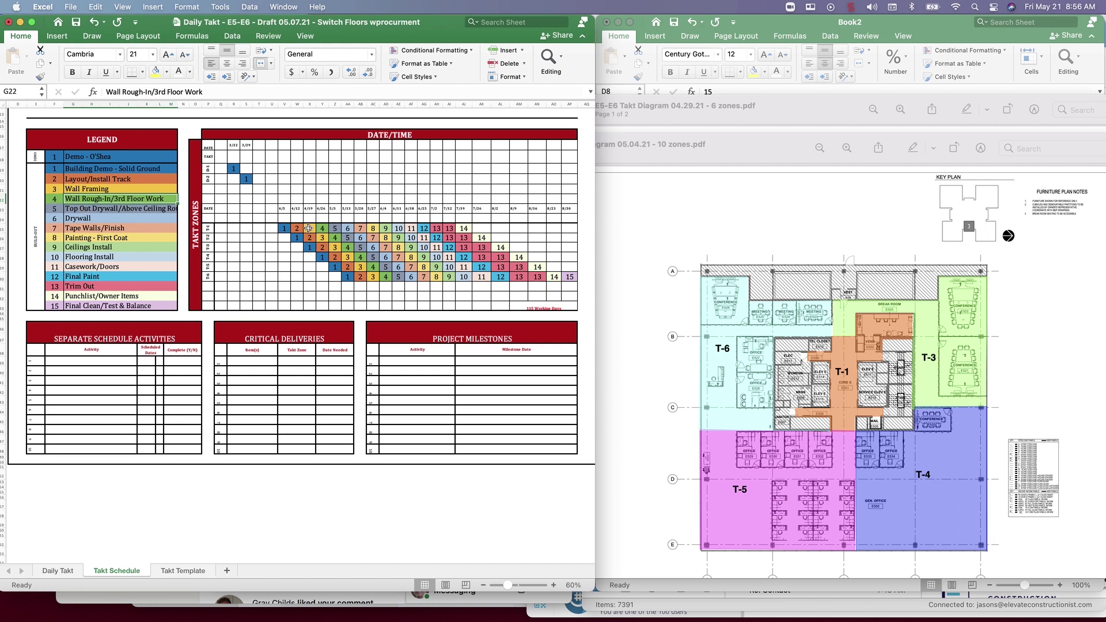
{"action": "left_click_drag", "start_coordinate": [284, 228], "coordinate": [464, 230]}
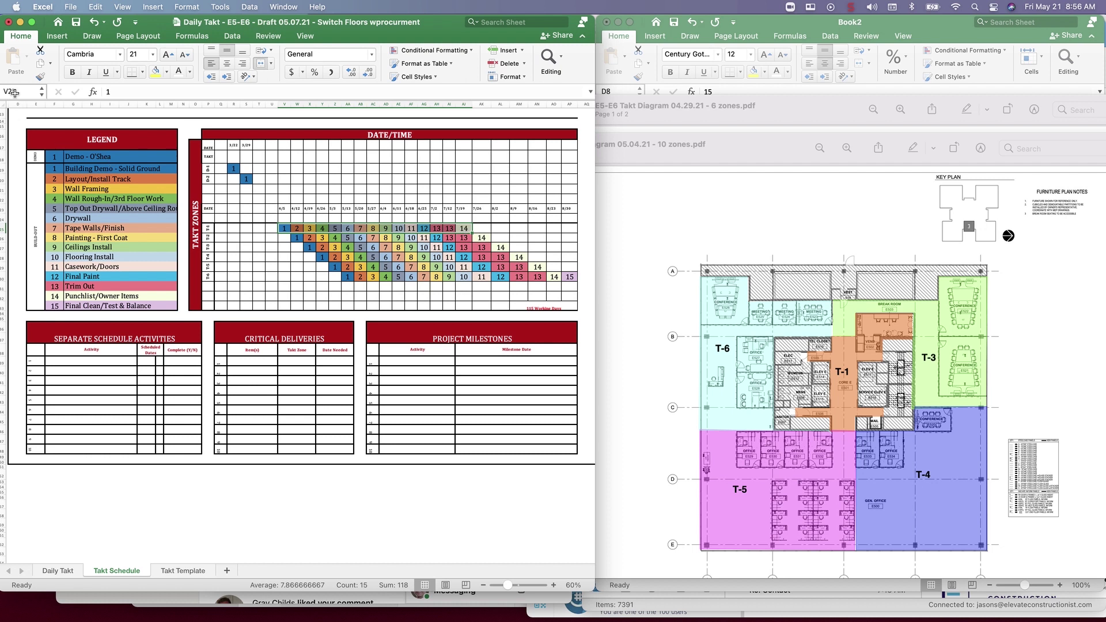
{"action": "left_click", "coordinate": [347, 238]}
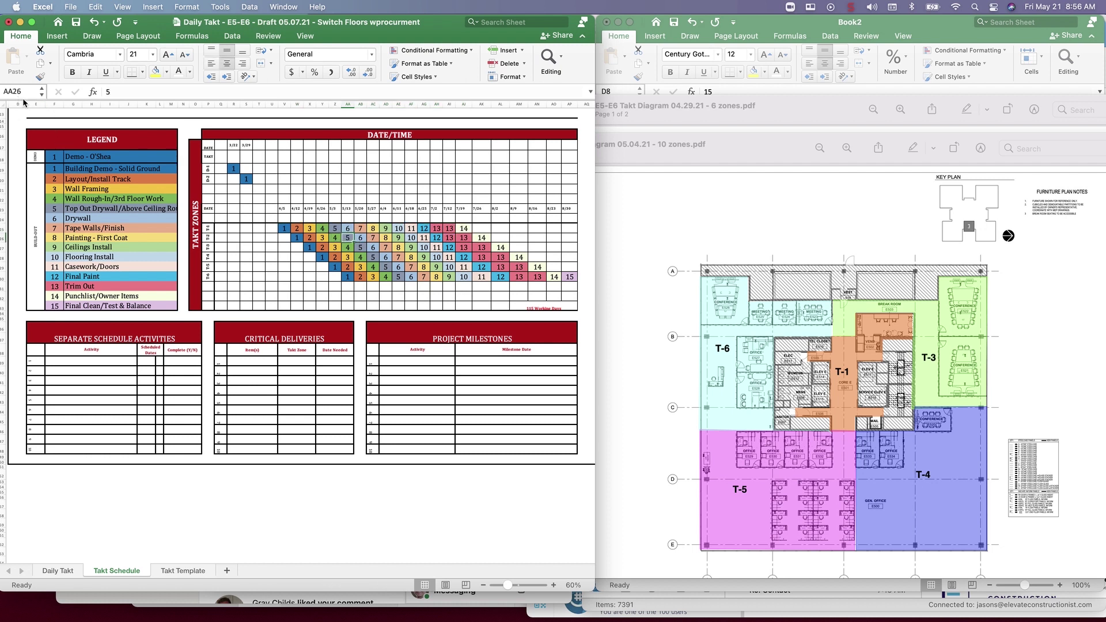
{"action": "left_click_drag", "start_coordinate": [283, 228], "coordinate": [470, 229]}
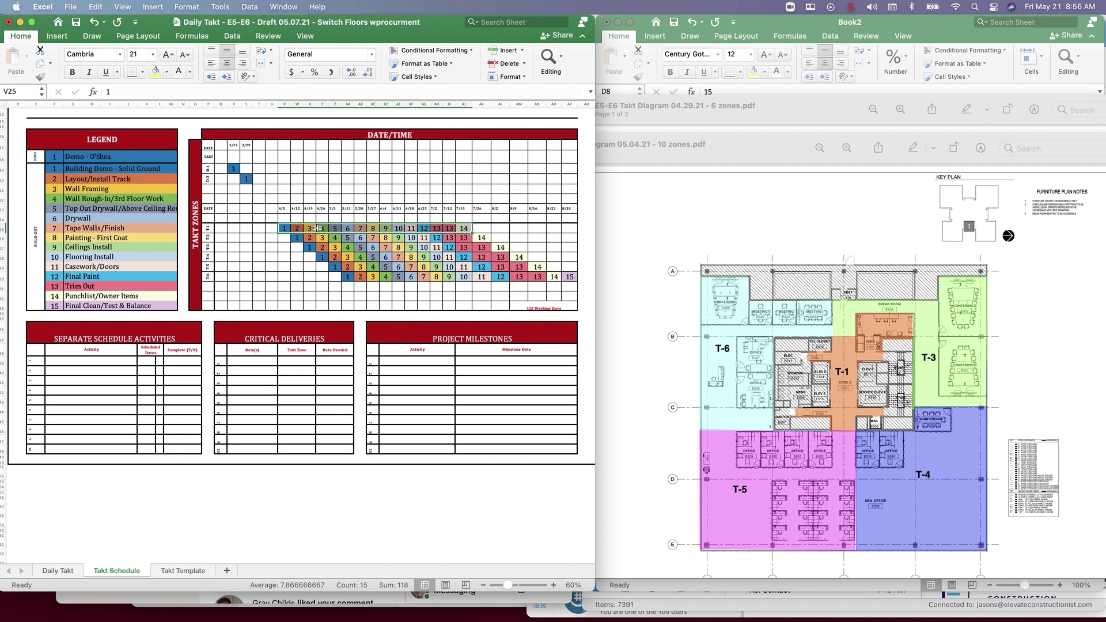
{"action": "left_click_drag", "start_coordinate": [318, 229], "coordinate": [348, 276]}
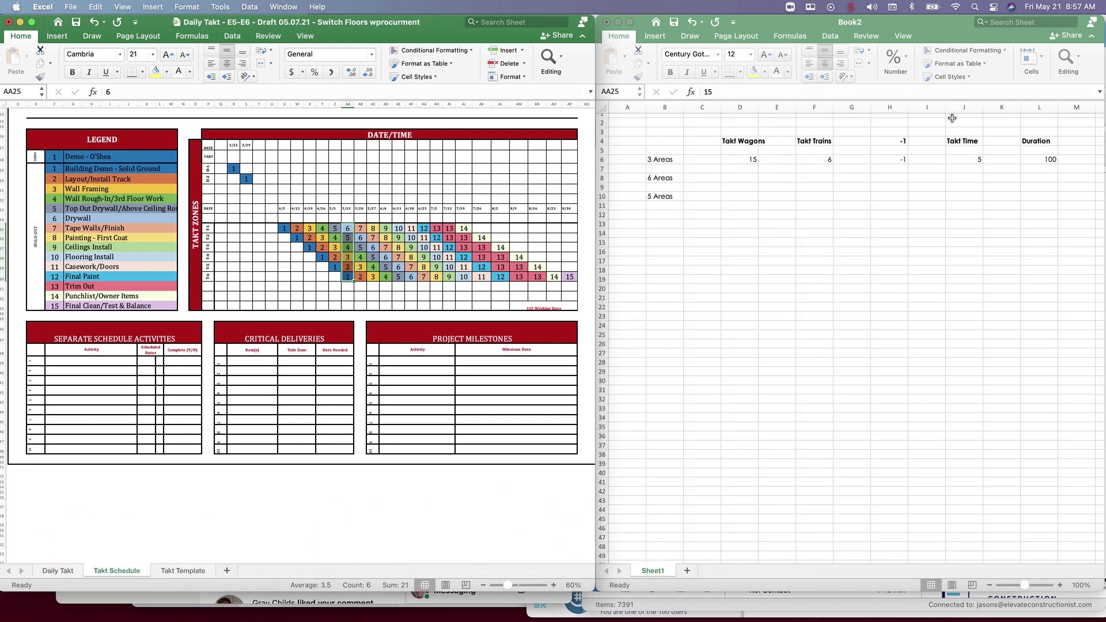
- Review the row 6 values 15, 6 and -1, abandoning a first formula attempt in E6
{"action": "left_click", "coordinate": [751, 142]}
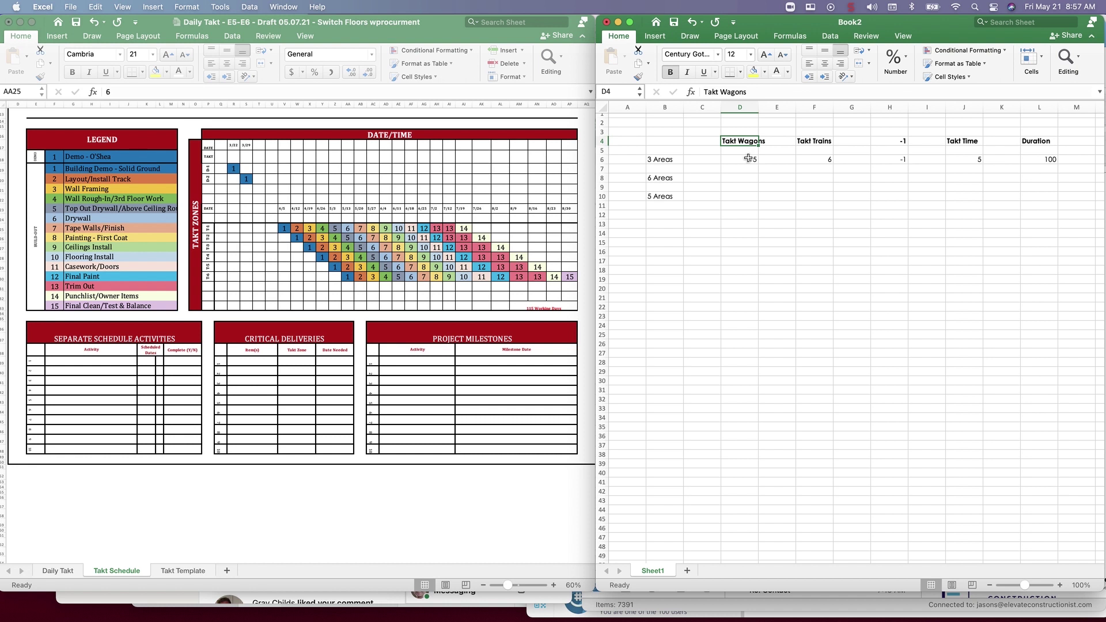
{"action": "left_click", "coordinate": [747, 159]}
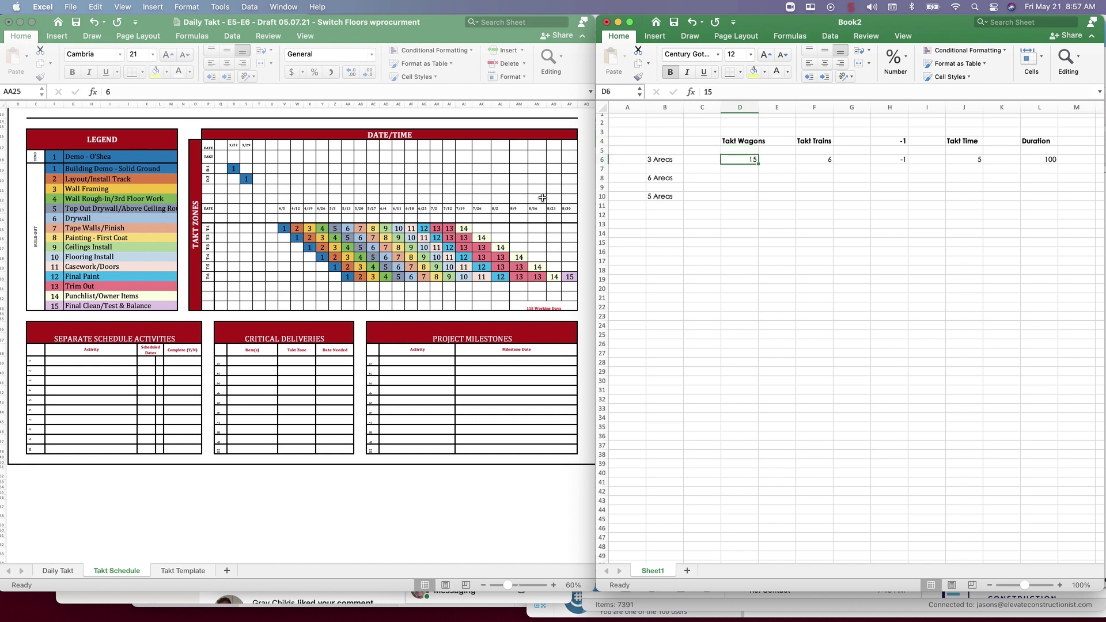
{"action": "left_click", "coordinate": [815, 160]}
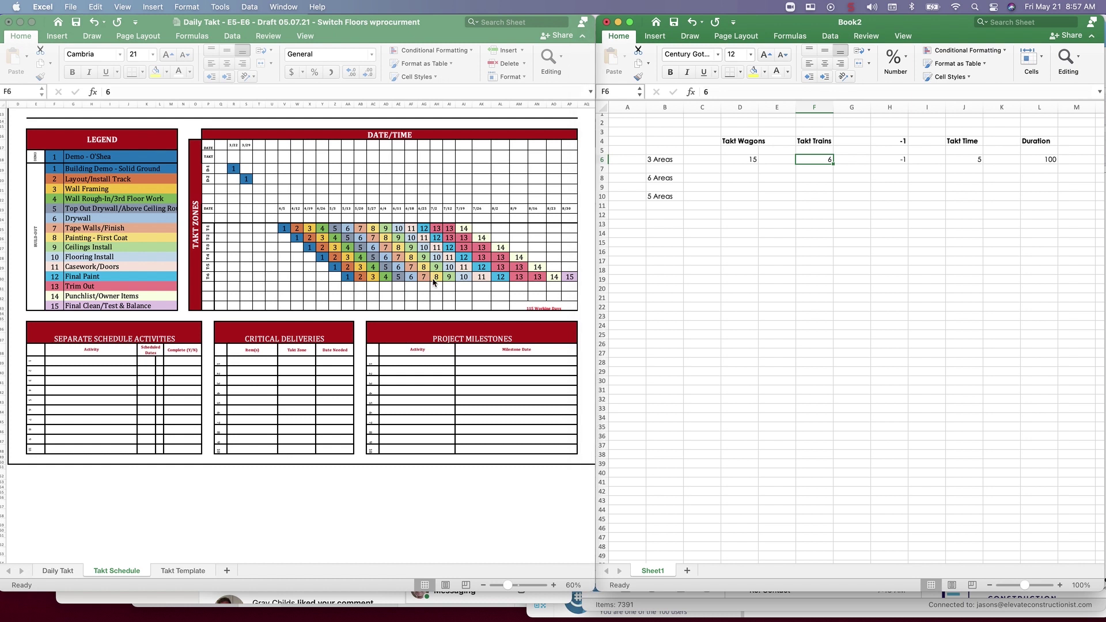
{"action": "left_click_drag", "start_coordinate": [347, 228], "coordinate": [348, 277]}
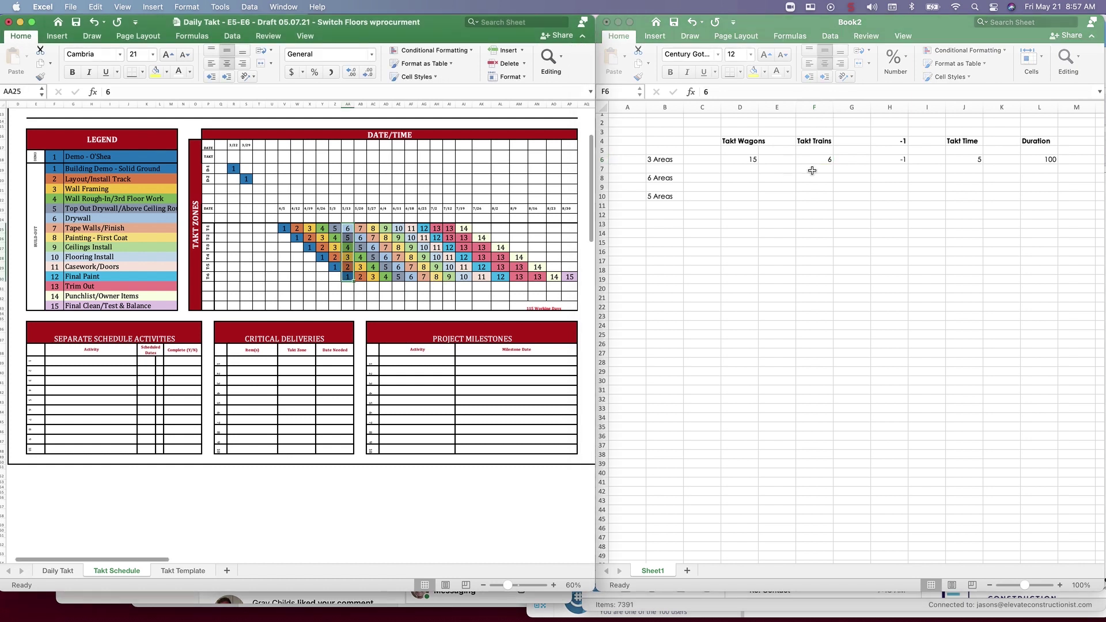
{"action": "left_click", "coordinate": [898, 159]}
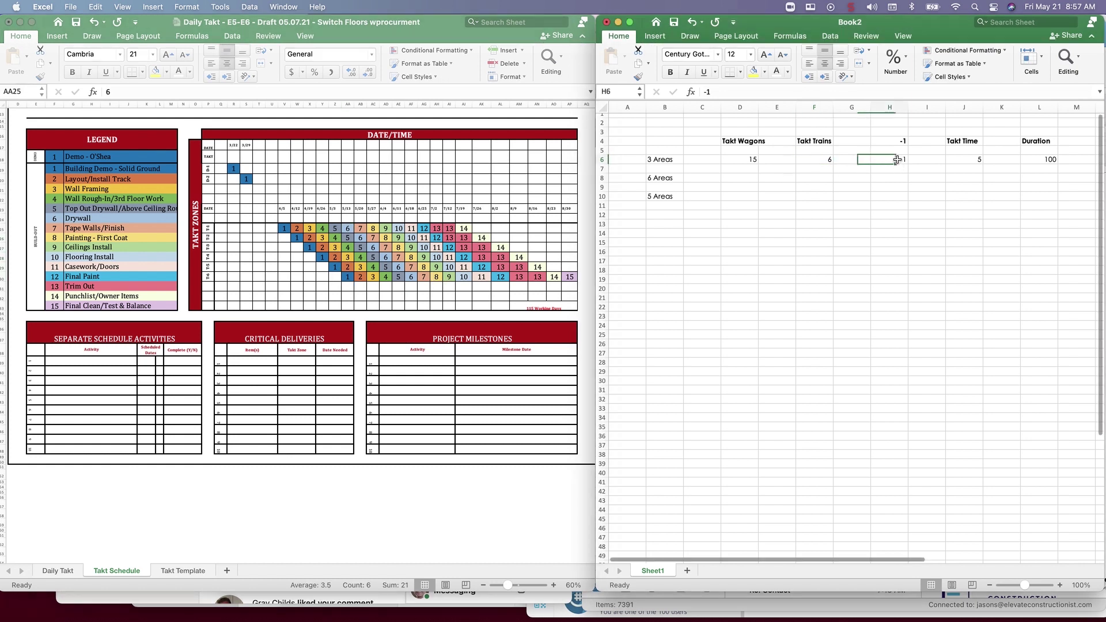
{"action": "left_click", "coordinate": [897, 159]}
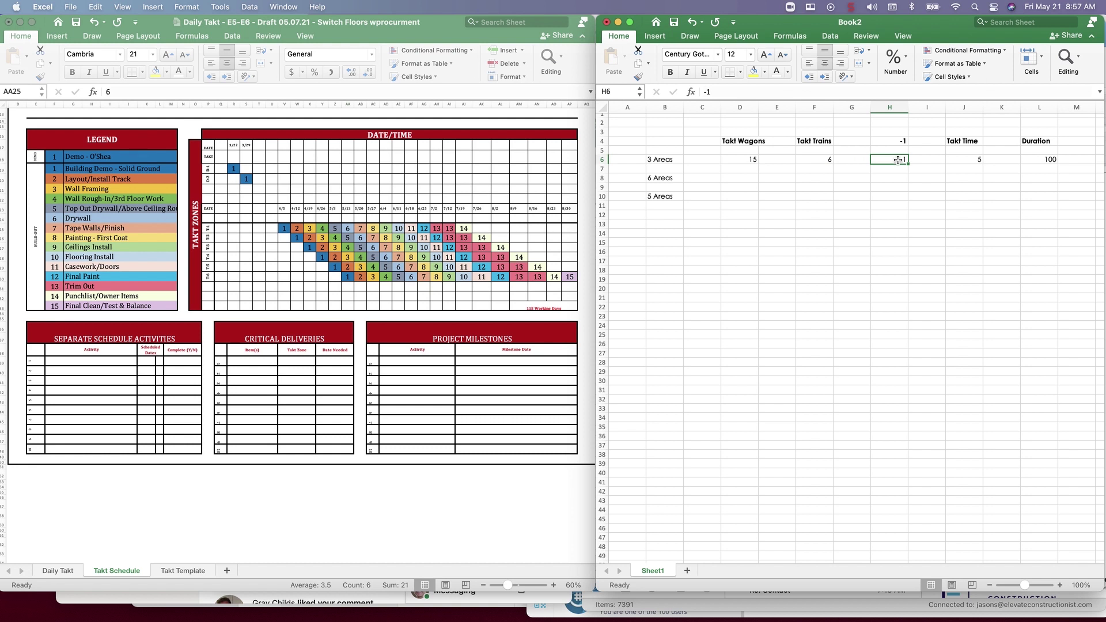
{"action": "left_click", "coordinate": [781, 162]}
{"action": "type", "text": "+"}
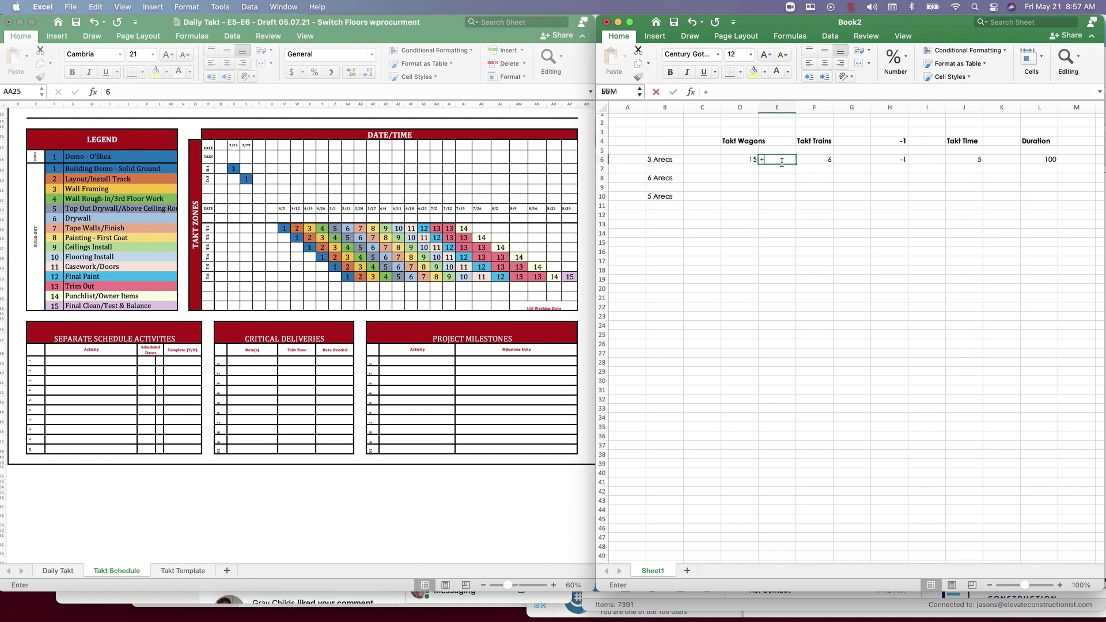
{"action": "left_click", "coordinate": [892, 160]}
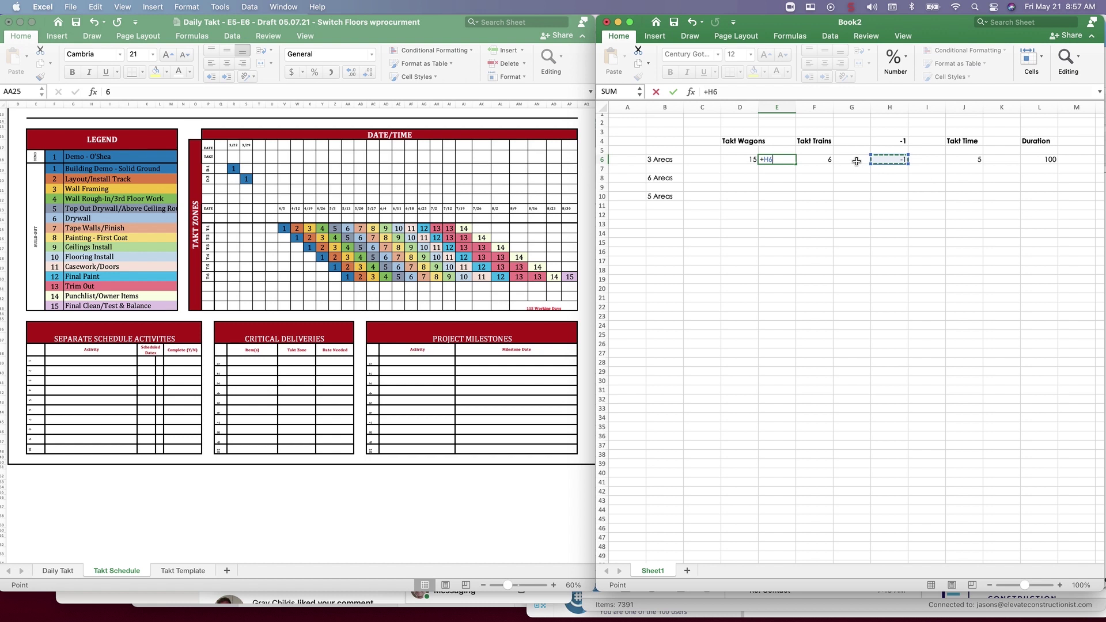
{"action": "key", "text": "Escape"}
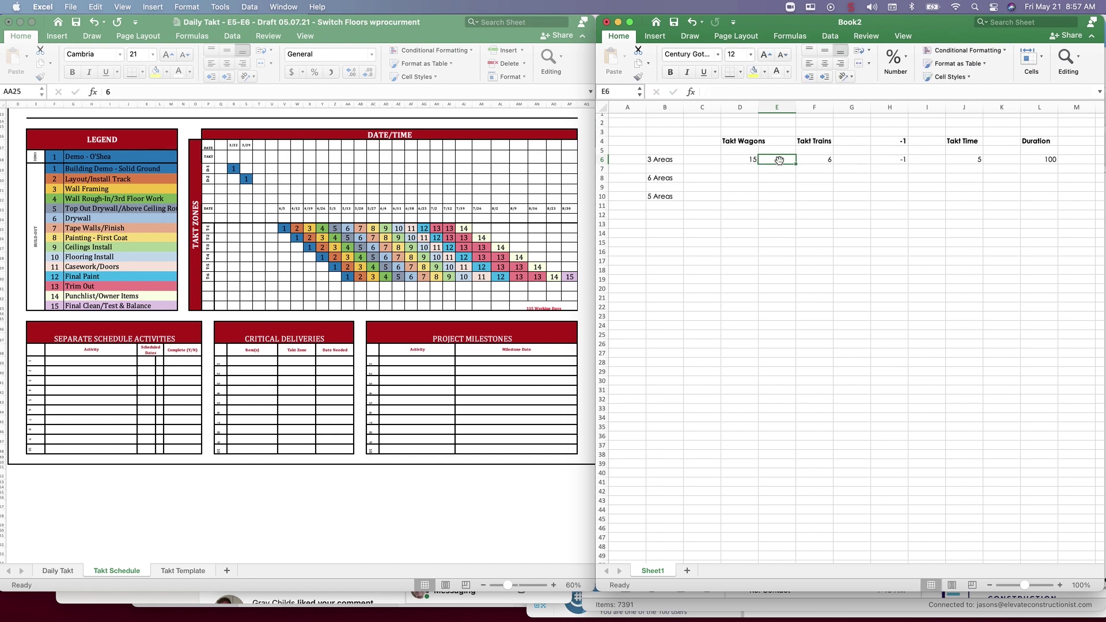
- Enter + signs in E6 and G6 of Book2
{"action": "type", "text": "+"}
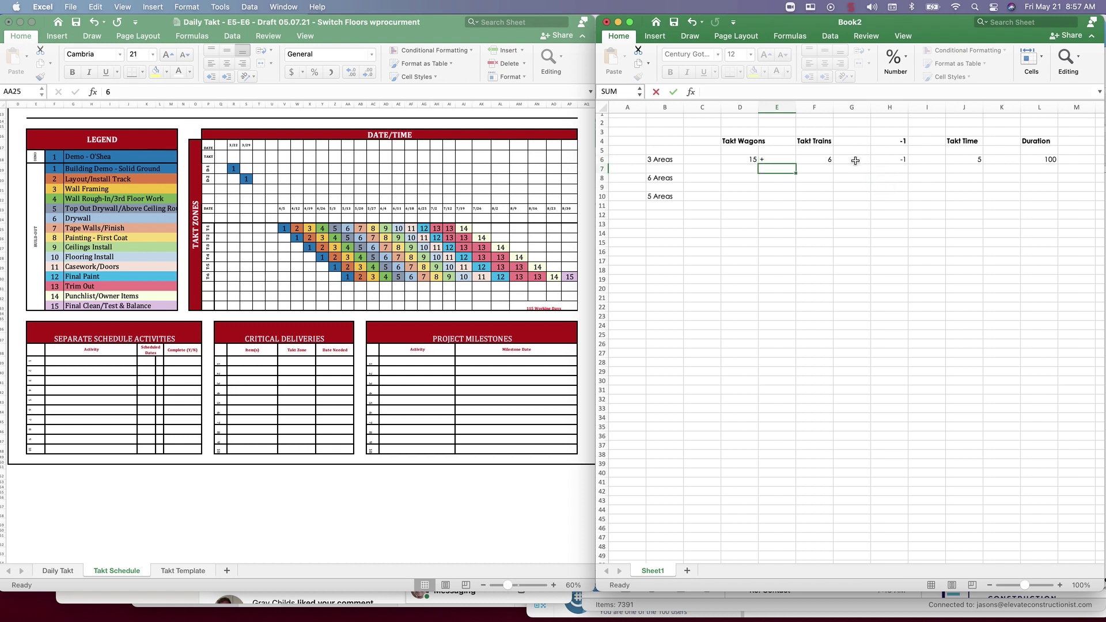
{"action": "left_click", "coordinate": [856, 160]}
{"action": "type", "text": "+"}
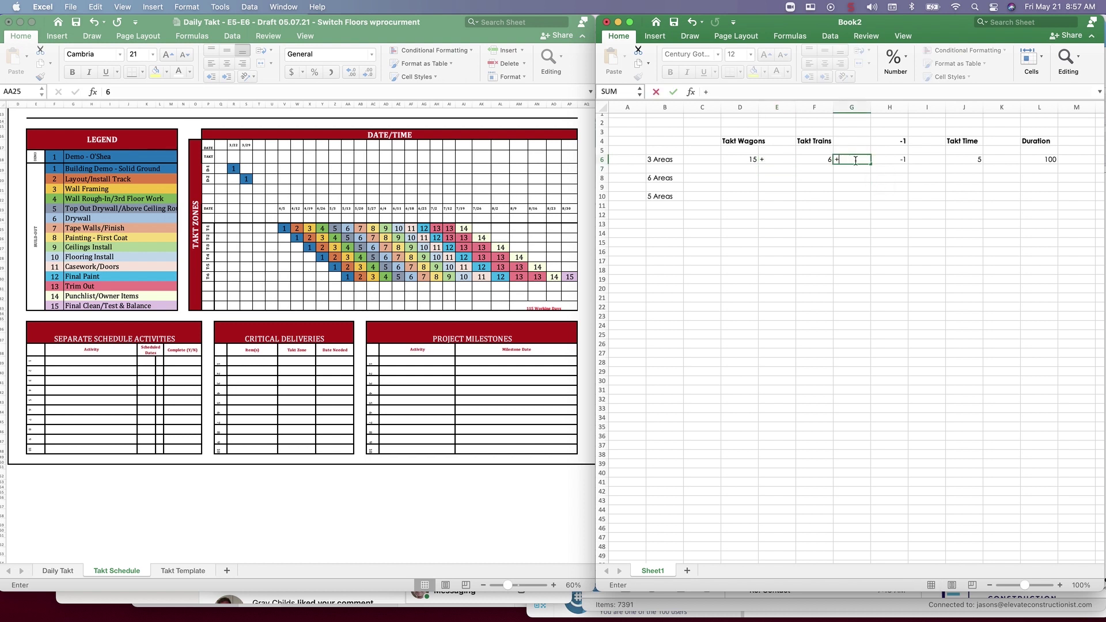
{"action": "key", "text": "Return"}
- Enter * in I6 and = in K6 to complete the duration equation
{"action": "left_click", "coordinate": [925, 159]}
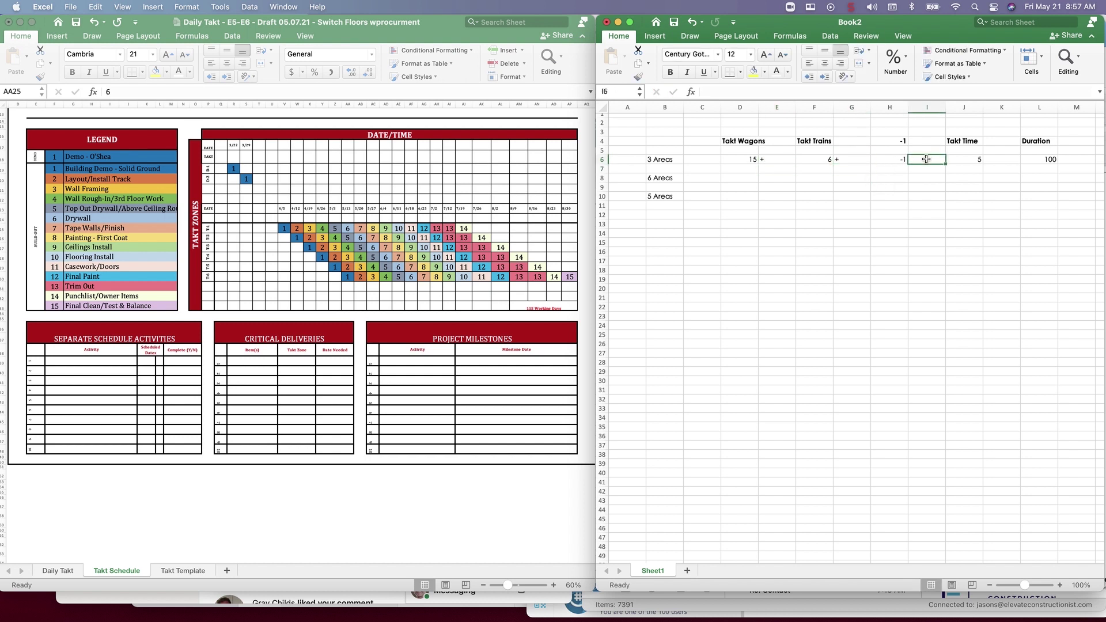
{"action": "type", "text": "*"}
{"action": "key", "text": "Return"}
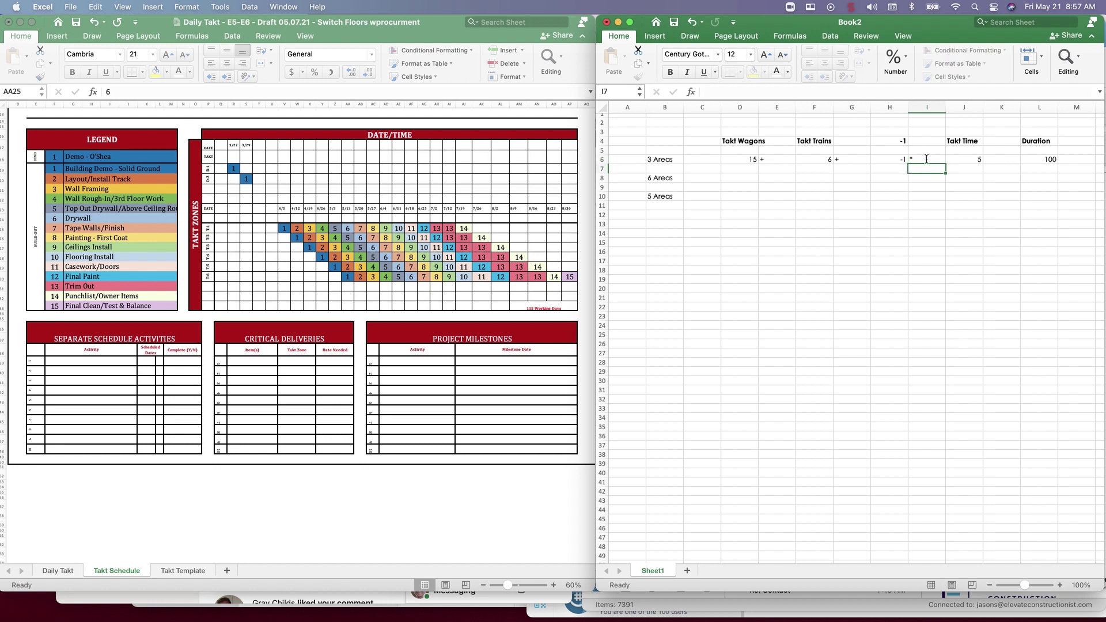
{"action": "left_click", "coordinate": [1000, 157]}
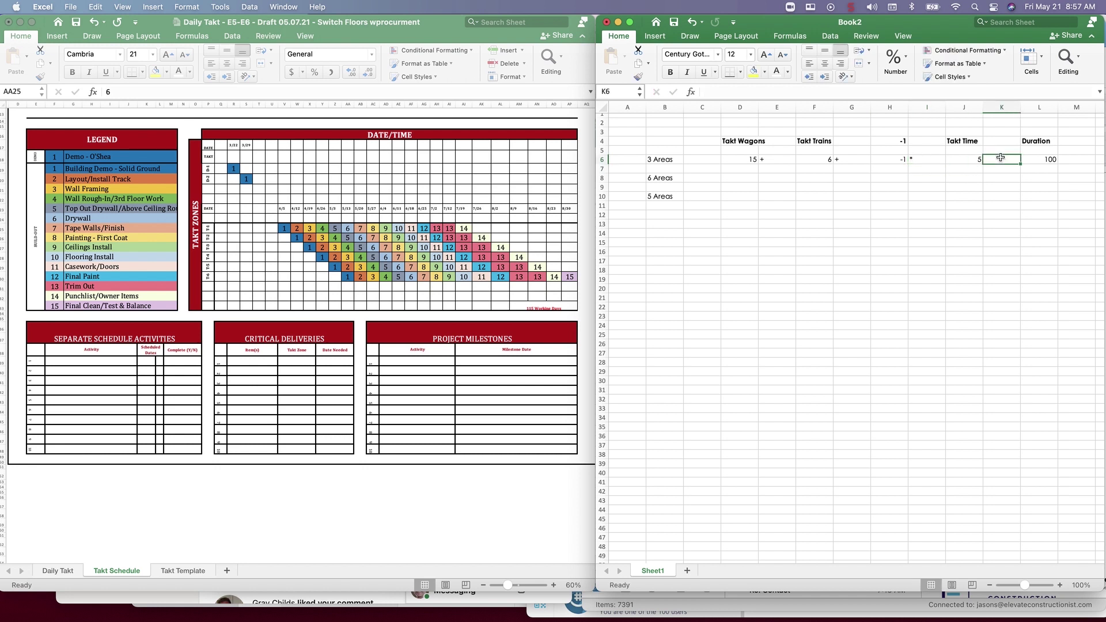
{"action": "type", "text": "="}
{"action": "key", "text": "Return"}
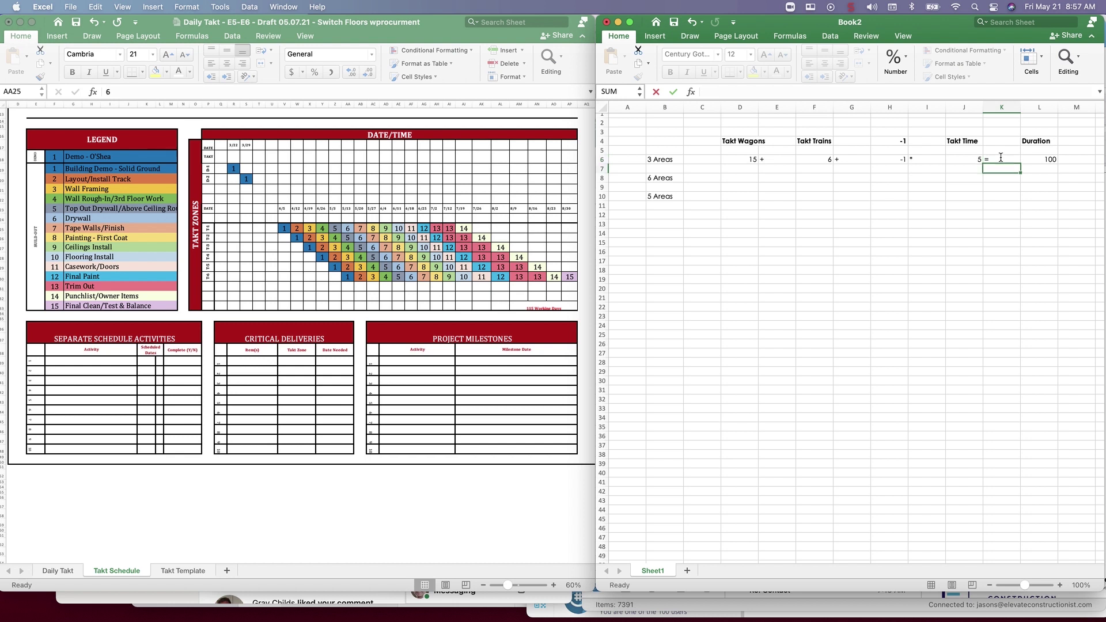
{"action": "left_click", "coordinate": [733, 159]}
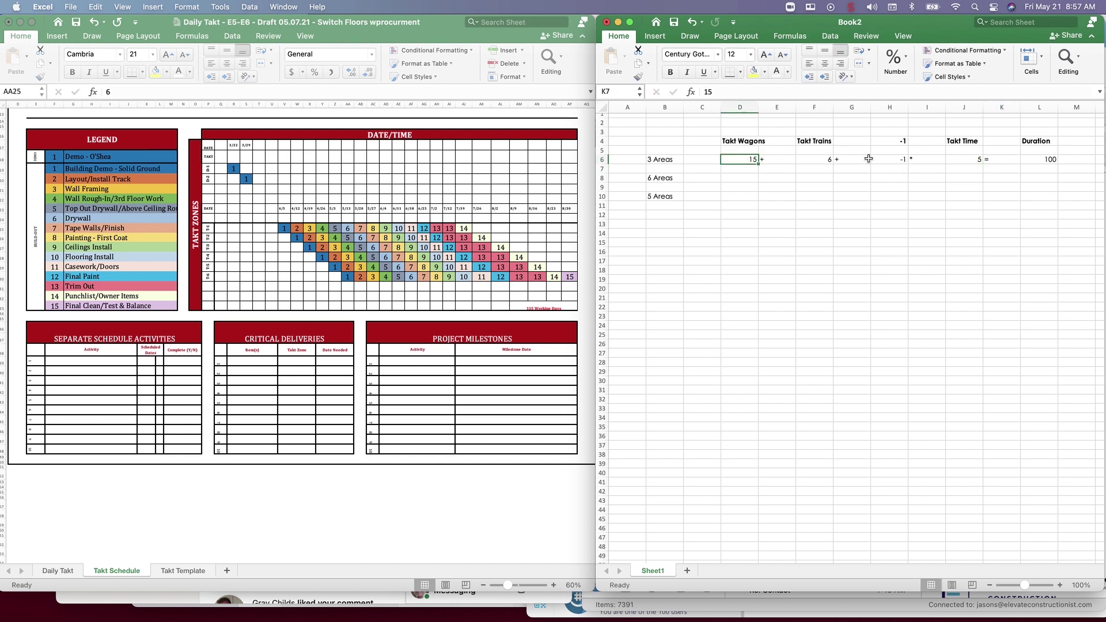
- Confirm L6 holds =(D6+F6+H6)*J6 giving 100, then switch to the Daily Takt workbook
{"action": "left_click_drag", "start_coordinate": [989, 157], "coordinate": [1028, 159]}
{"action": "left_click", "coordinate": [1039, 159]}
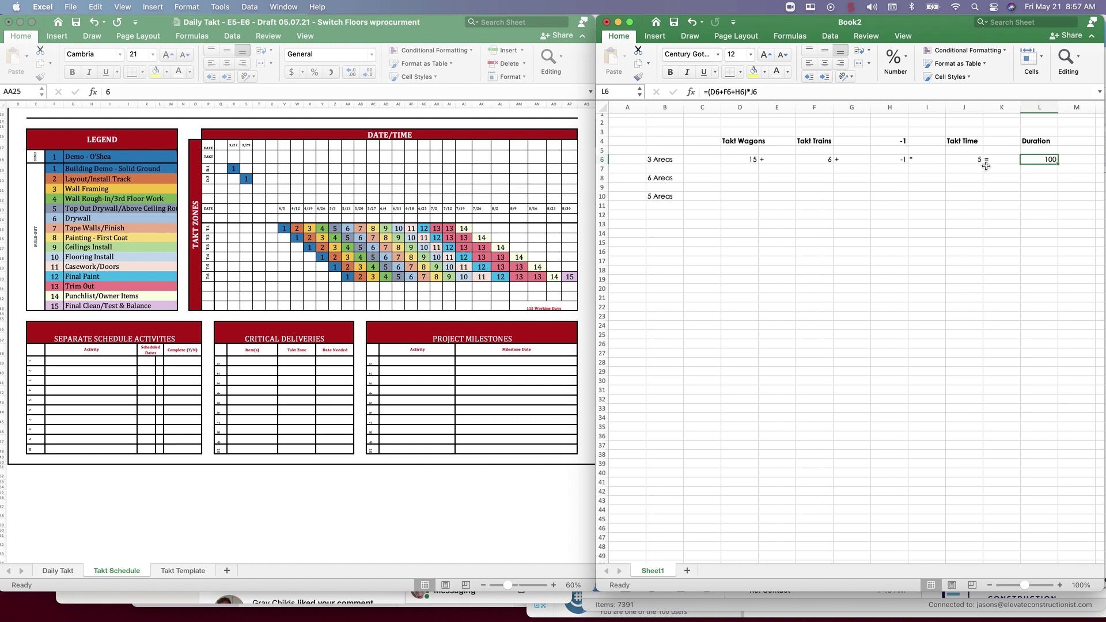
{"action": "double_click", "coordinate": [1037, 160]}
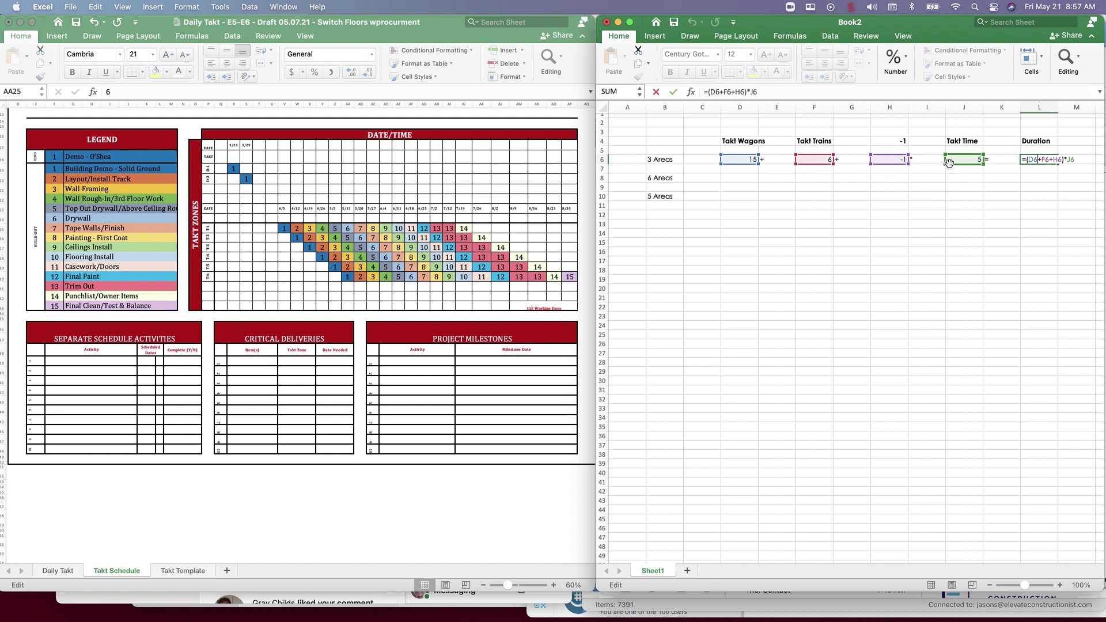
{"action": "key", "text": "Return"}
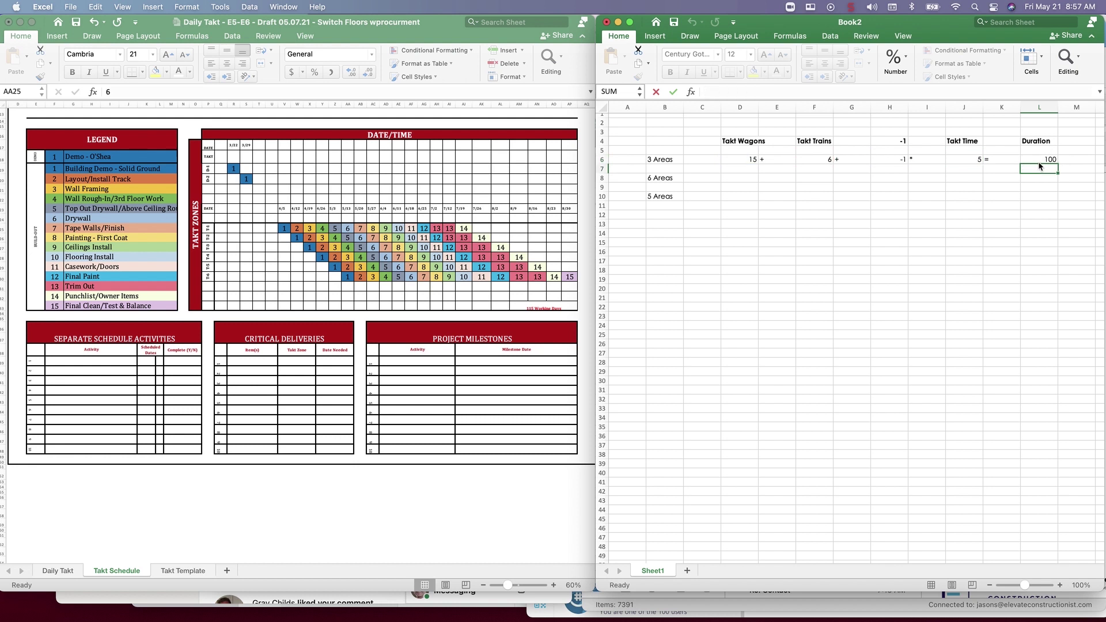
{"action": "left_click", "coordinate": [1034, 162]}
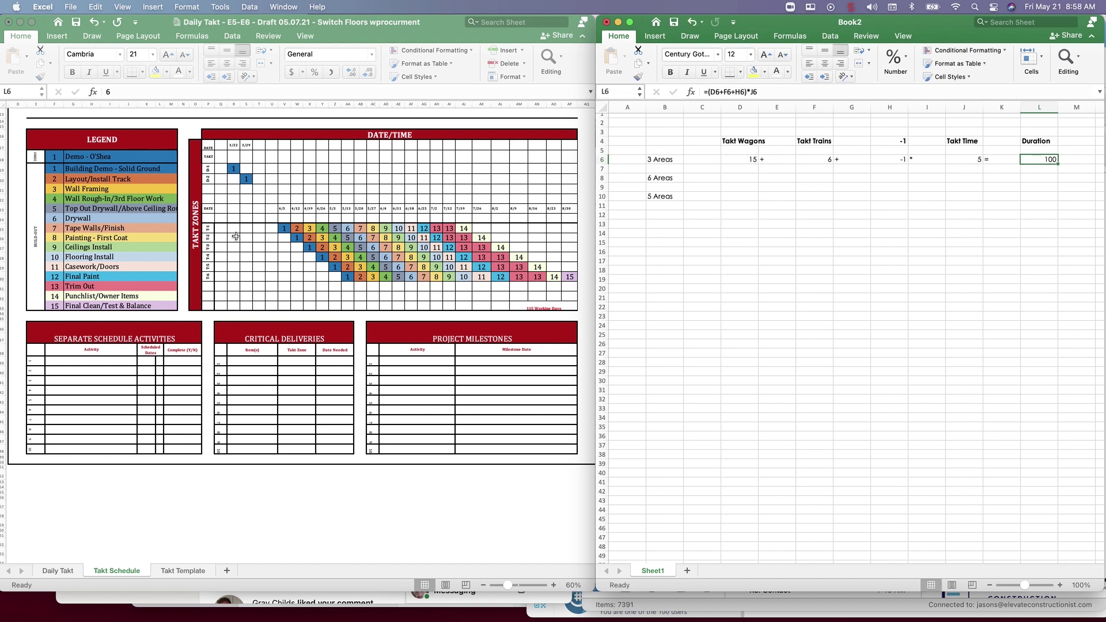
{"action": "left_click", "coordinate": [501, 230]}
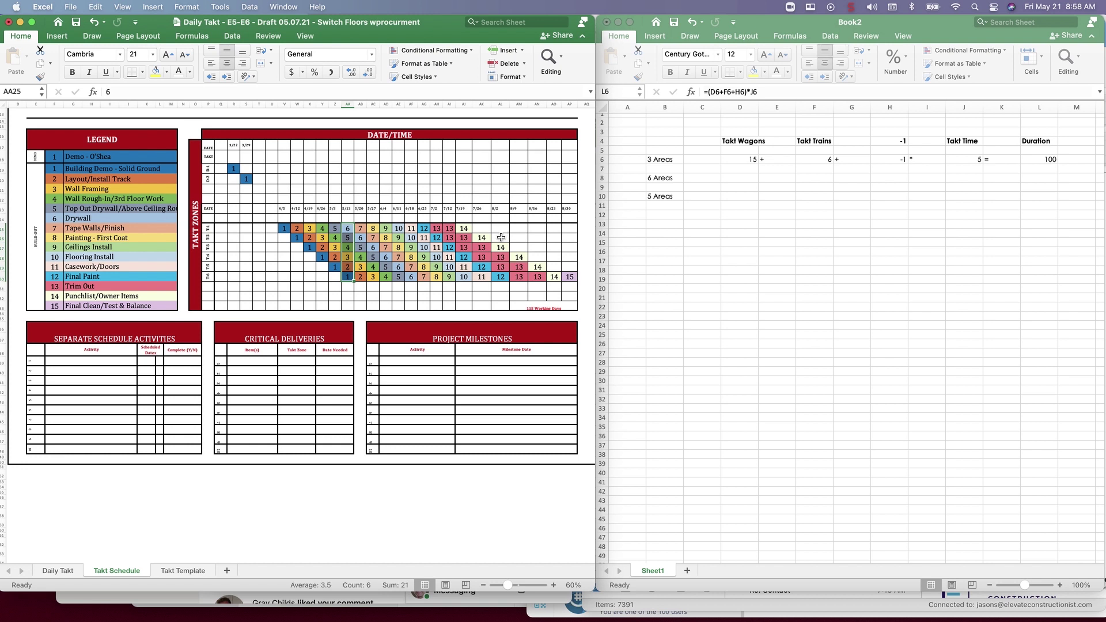
{"action": "left_click", "coordinate": [285, 230]}
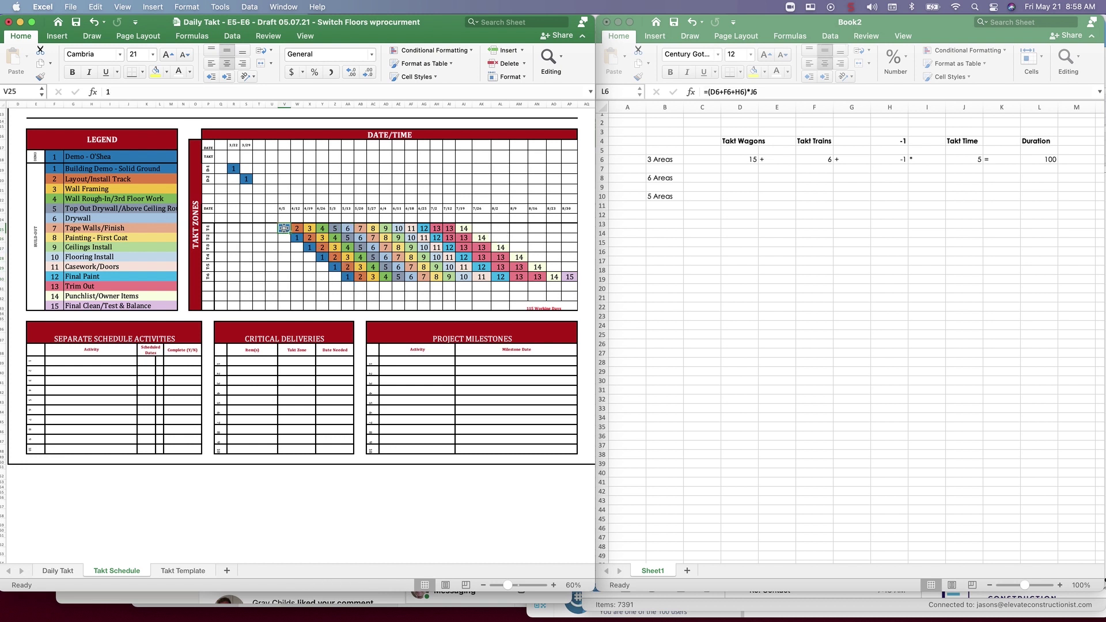
- Highlight the row 25 takt sequence in Daily Takt, then return to Book2 at D8
{"action": "left_click_drag", "start_coordinate": [285, 229], "coordinate": [556, 231]}
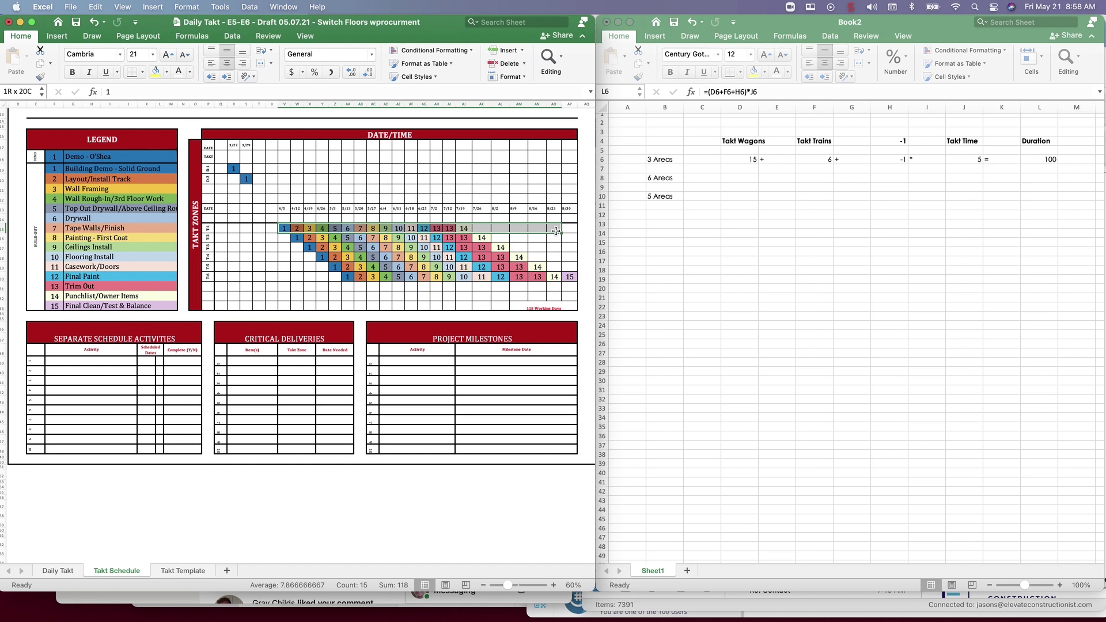
{"action": "left_click_drag", "start_coordinate": [556, 231], "coordinate": [556, 231]}
{"action": "left_click", "coordinate": [757, 179]}
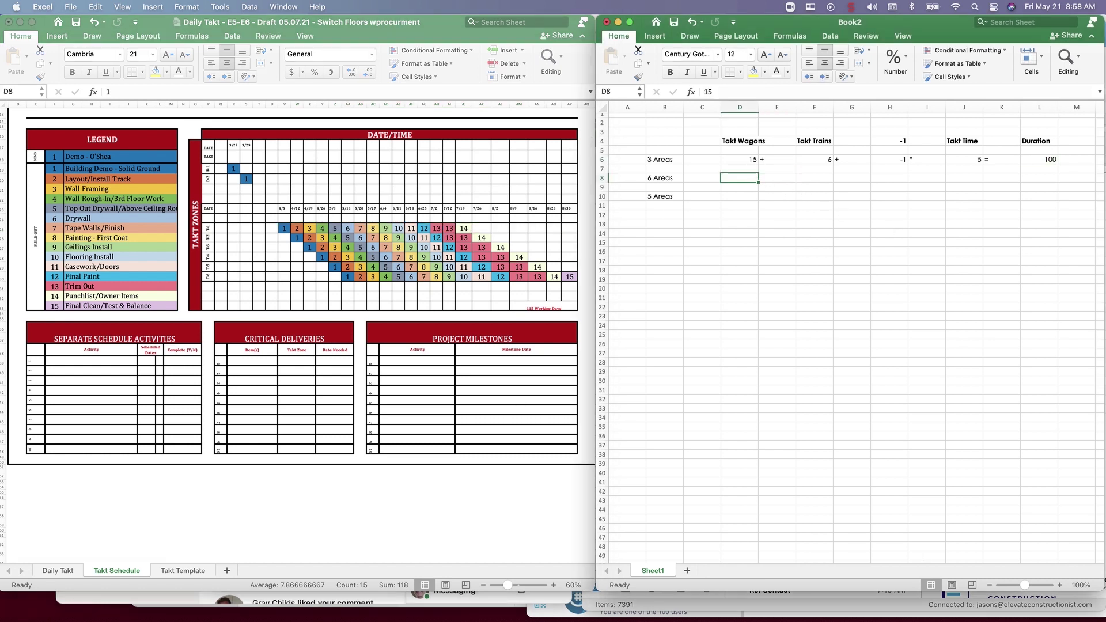
{"action": "scroll", "coordinate": [757, 179], "scroll_direction": "right", "scroll_amount": 1}
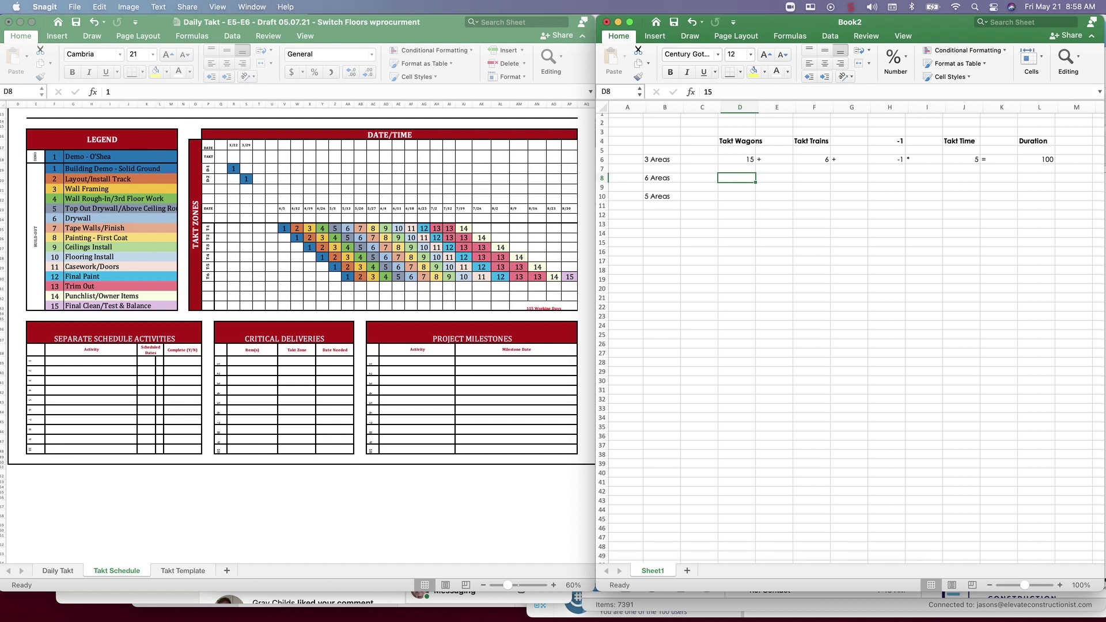
- Consult the 6 zones takt diagram PDF in Preview, then return to Book2
{"action": "key", "text": "ctrl+shift+c"}
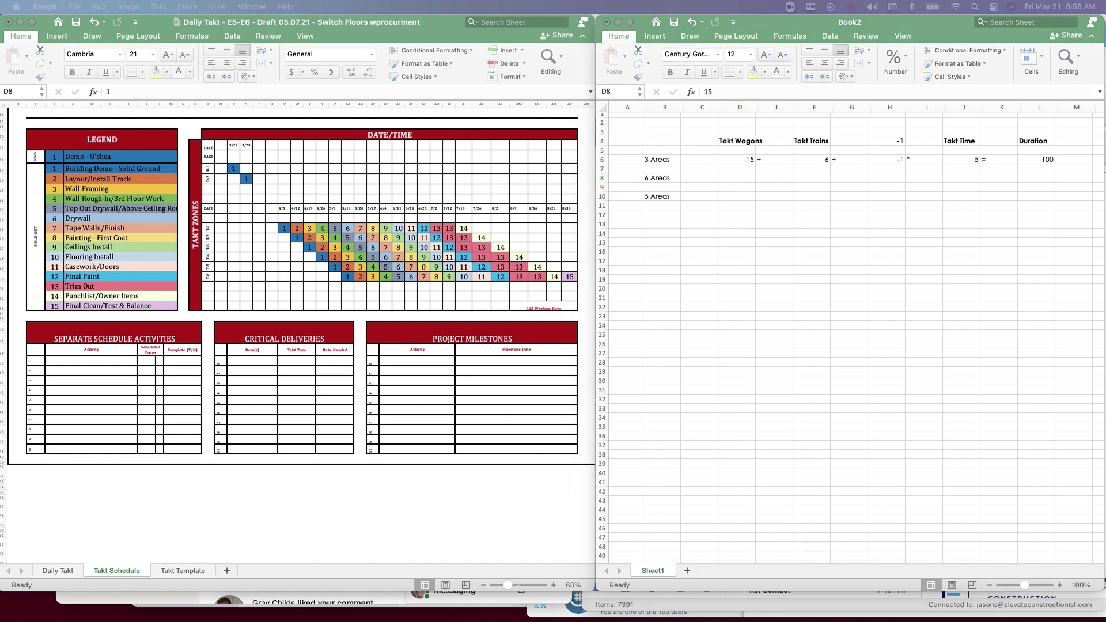
{"action": "key", "text": "super+Tab"}
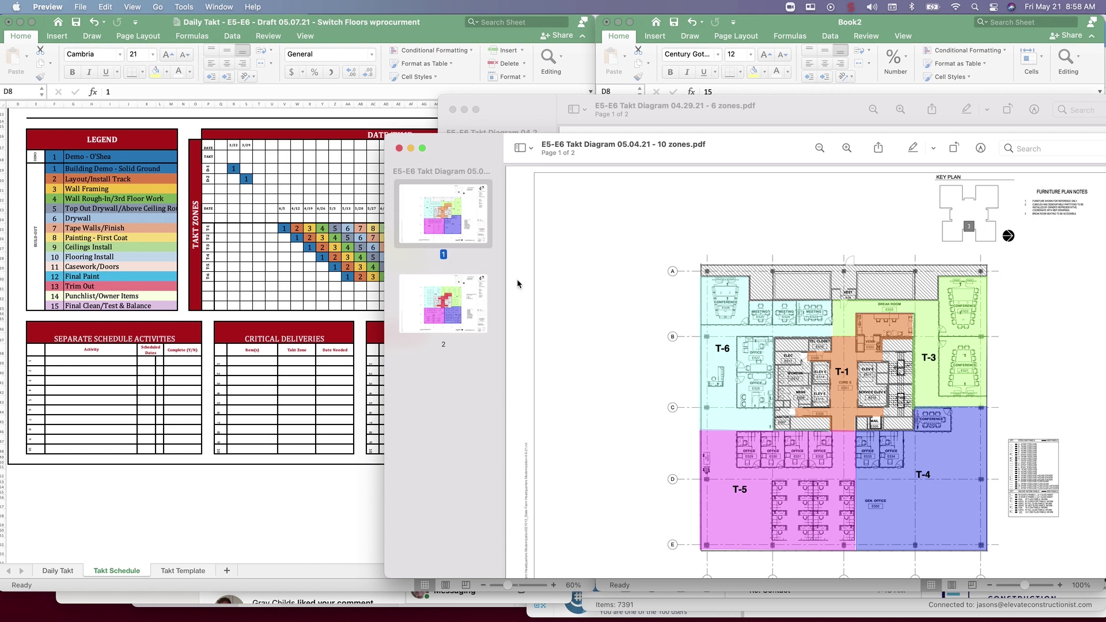
{"action": "left_click", "coordinate": [543, 121]}
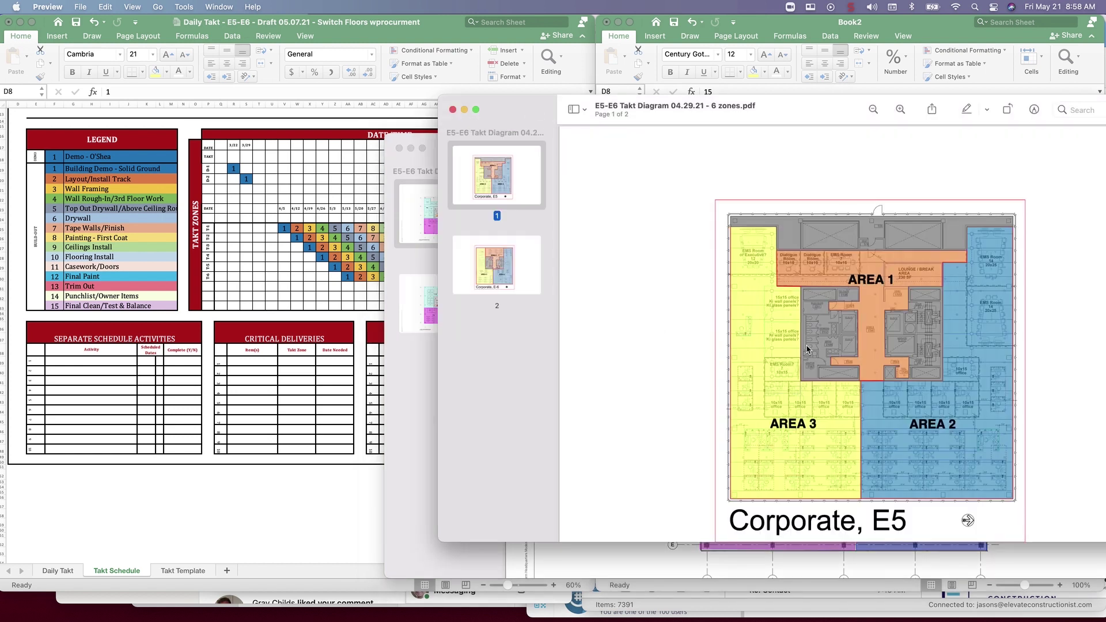
{"action": "left_click", "coordinate": [818, 20]}
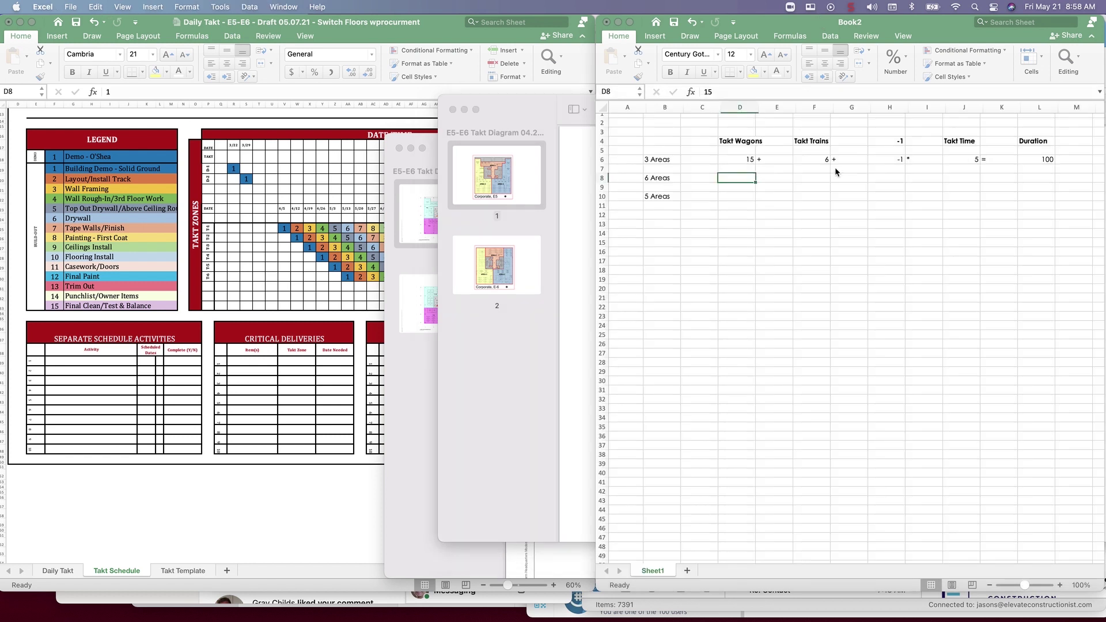
- Set D8:L10 font colour to Automatic so 6 Areas (78) and 5 Areas (72) appear
{"action": "left_click", "coordinate": [821, 161]}
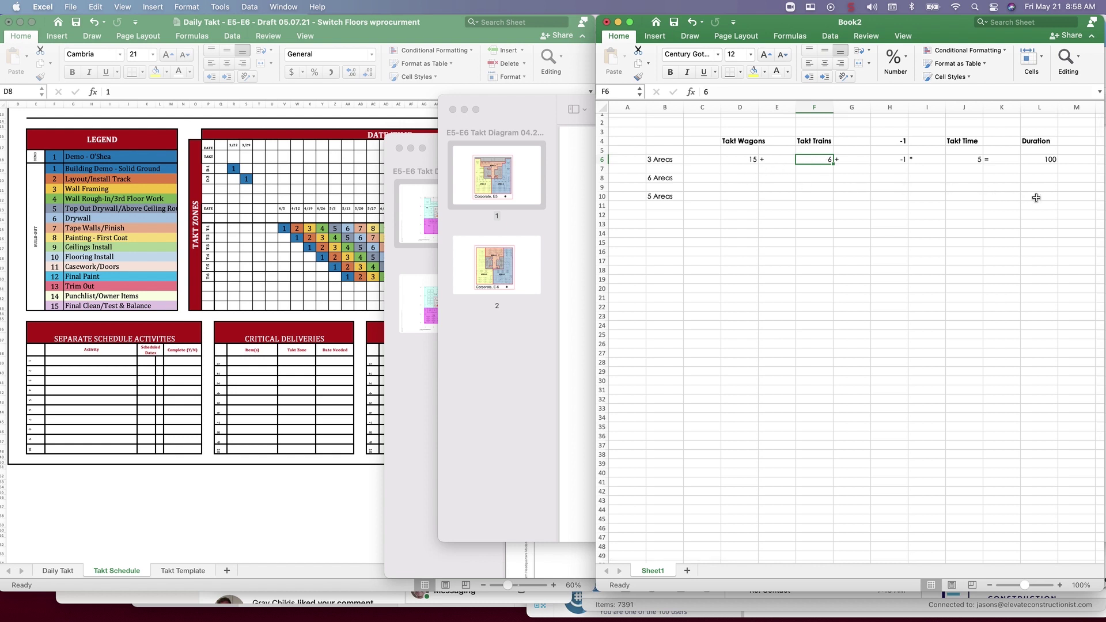
{"action": "left_click_drag", "start_coordinate": [740, 177], "coordinate": [1037, 198]}
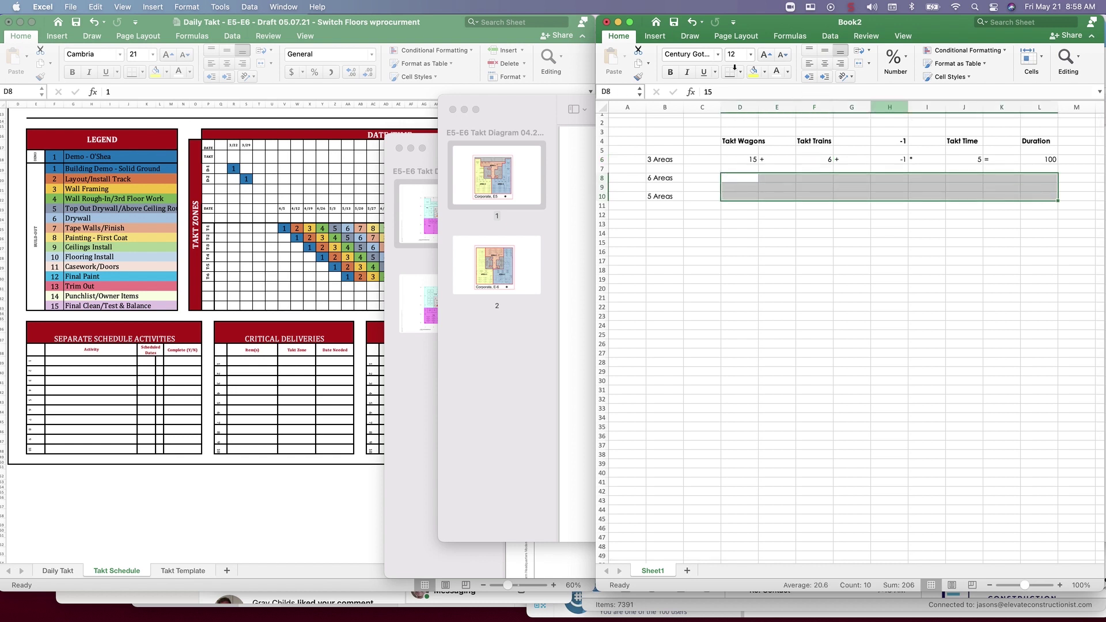
{"action": "left_click", "coordinate": [788, 72]}
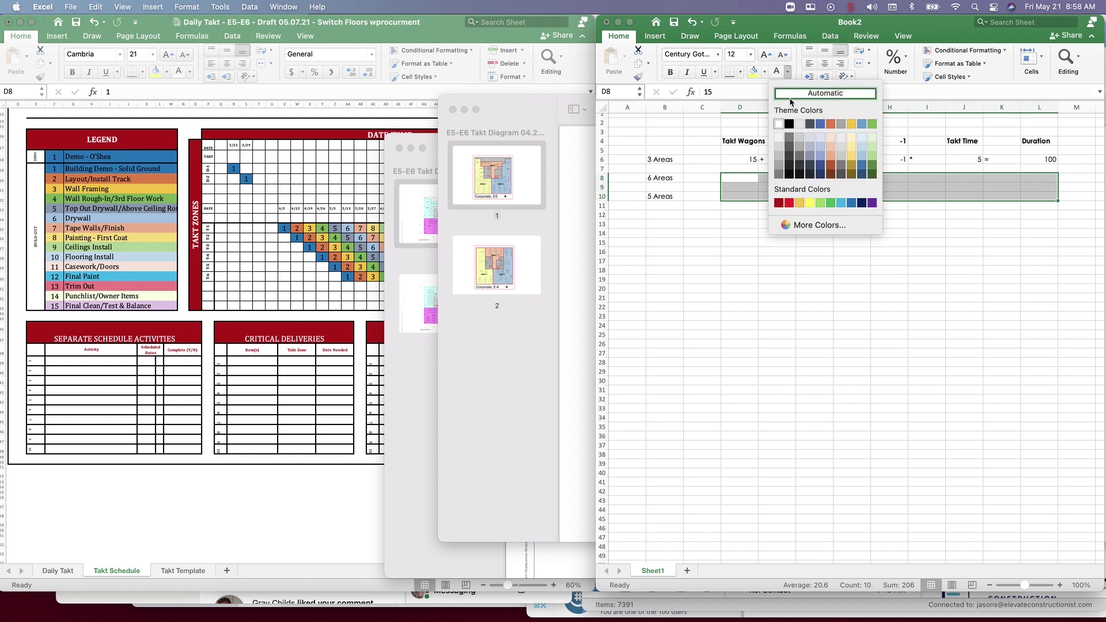
{"action": "left_click", "coordinate": [792, 94]}
{"action": "left_click", "coordinate": [783, 278]}
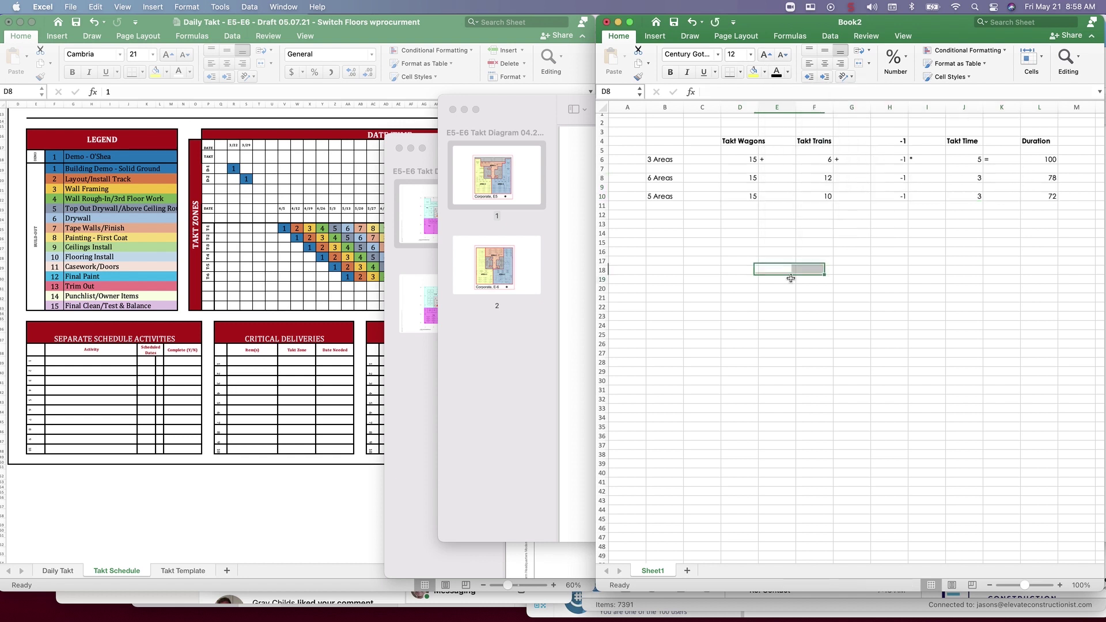
{"action": "left_click", "coordinate": [745, 181]}
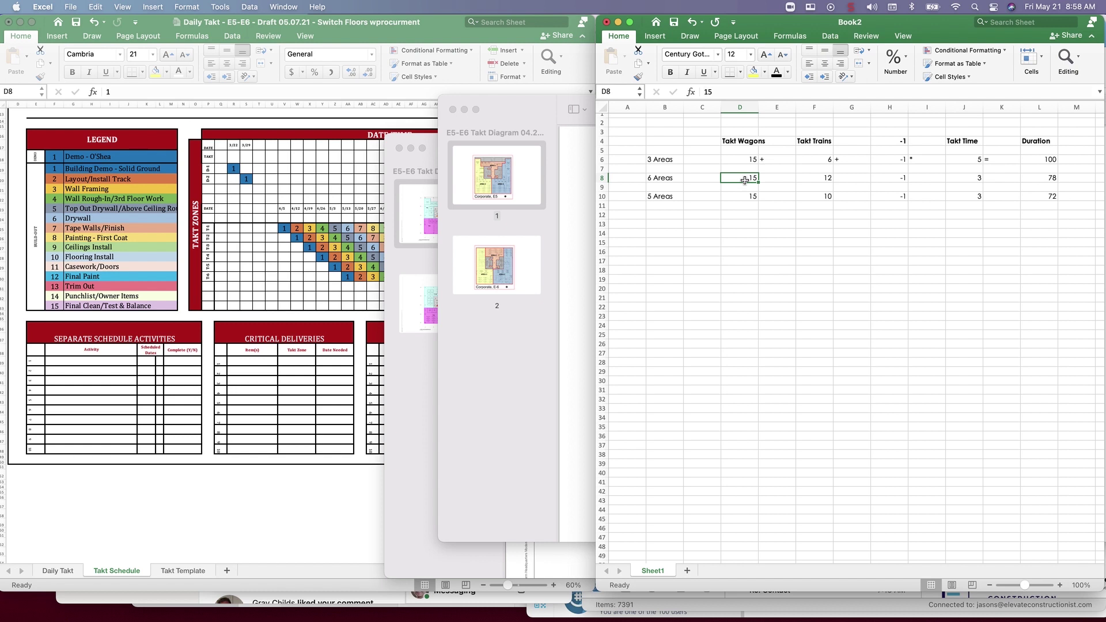
{"action": "scroll", "coordinate": [777, 179], "scroll_direction": "down", "scroll_amount": 1}
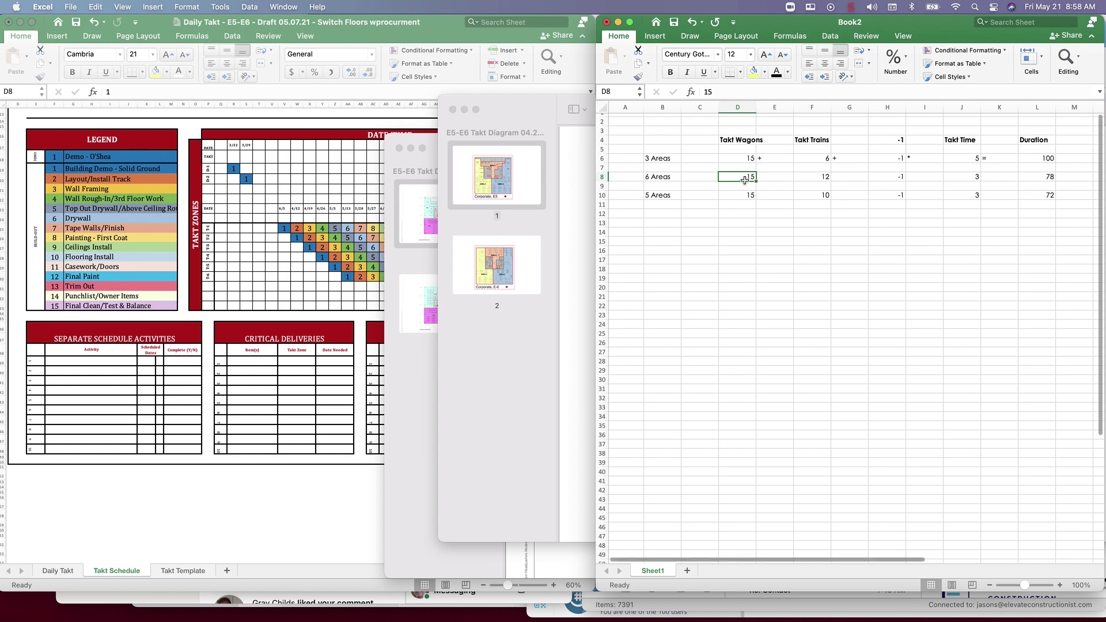
{"action": "left_click", "coordinate": [814, 179]}
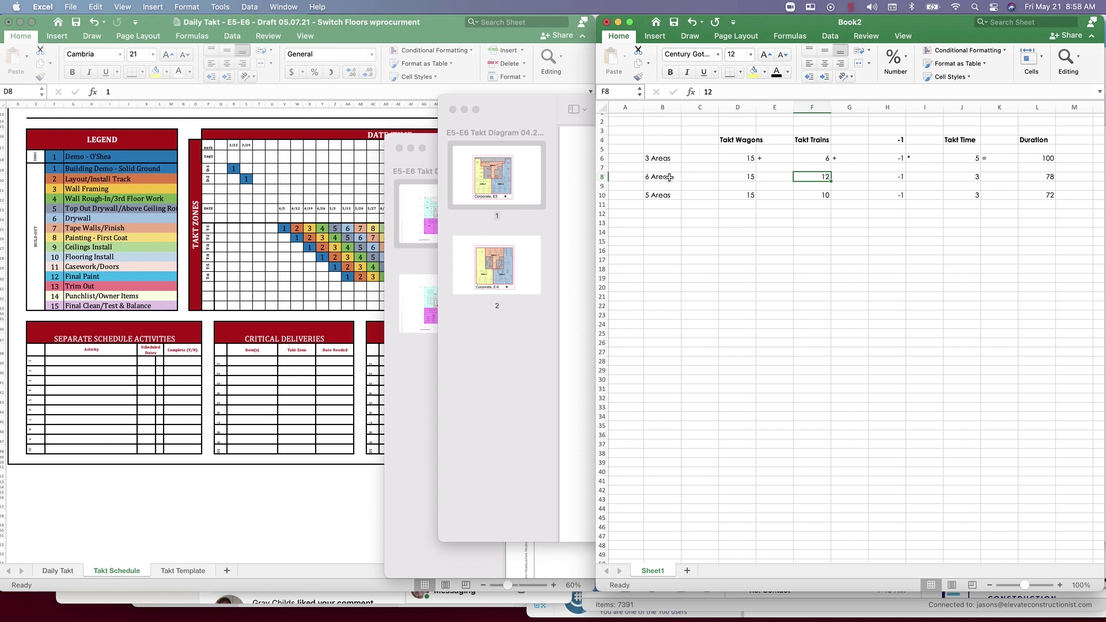
{"action": "left_click", "coordinate": [886, 178]}
{"action": "left_click", "coordinate": [967, 177]}
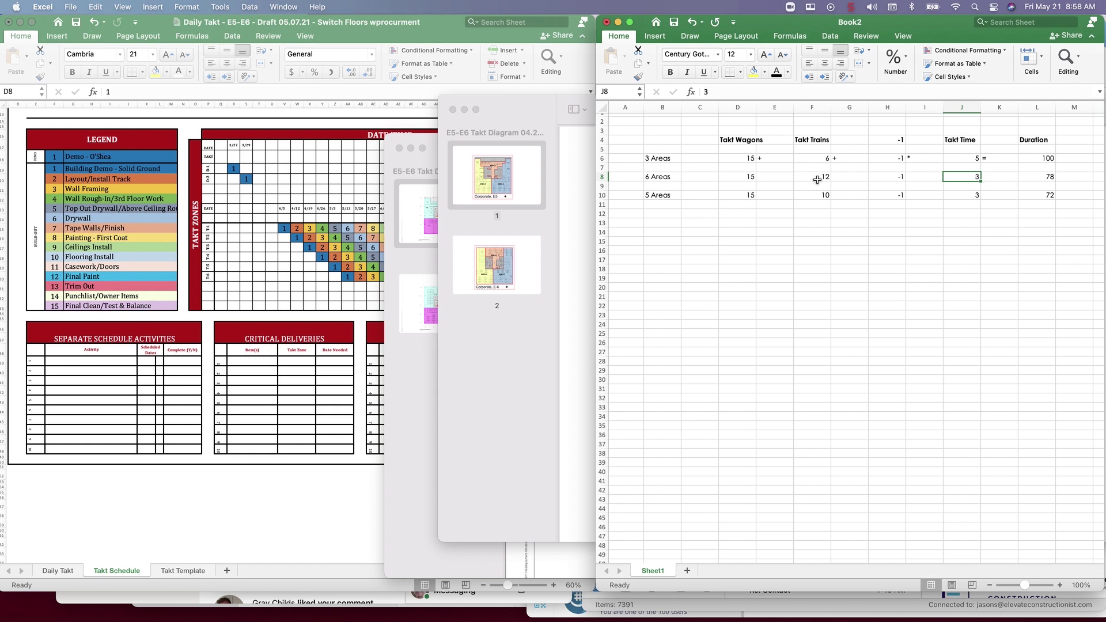
{"action": "left_click", "coordinate": [962, 159]}
{"action": "key", "text": "Down"}
{"action": "key", "text": "Down"}
{"action": "key", "text": "Up"}
{"action": "key", "text": "Up"}
{"action": "key", "text": "Down"}
{"action": "key", "text": "Down"}
{"action": "left_click", "coordinate": [1038, 177]}
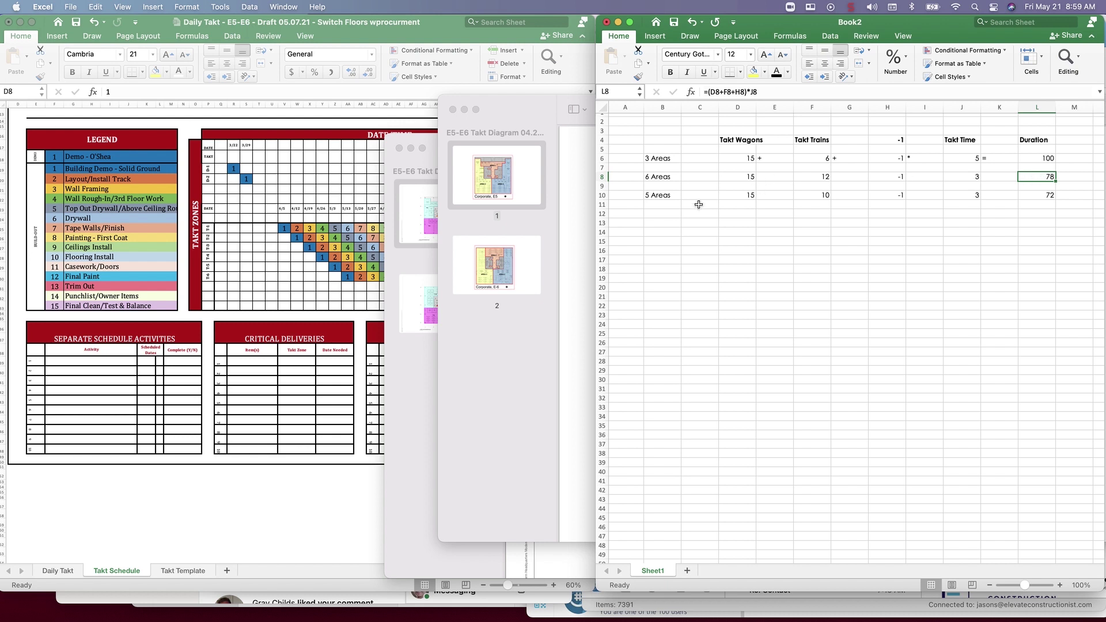
{"action": "left_click", "coordinate": [665, 197]}
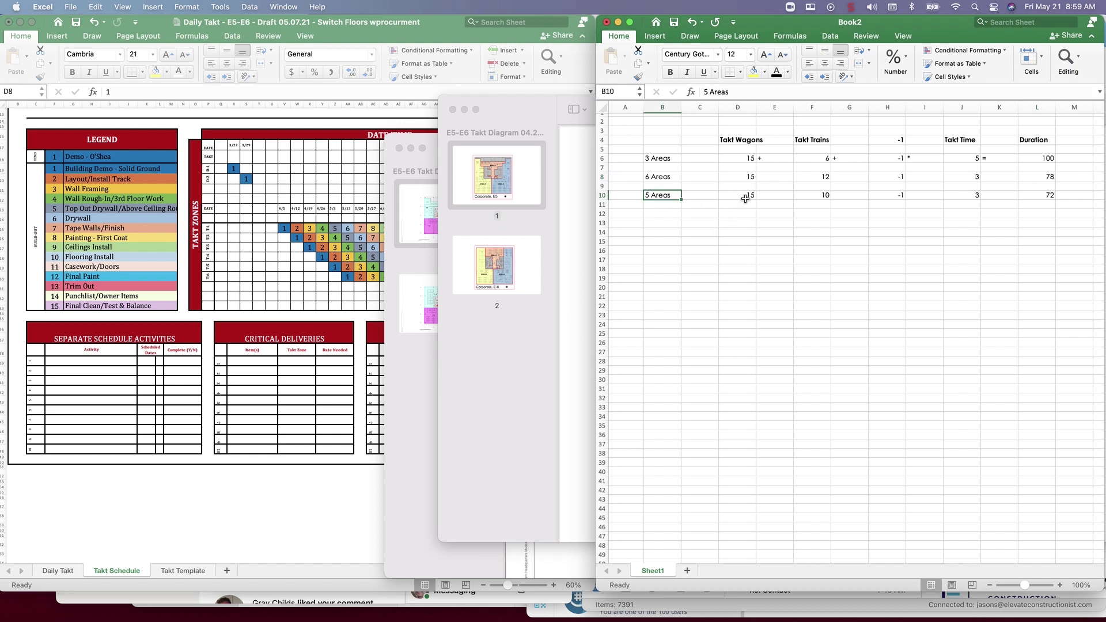
{"action": "left_click", "coordinate": [746, 196]}
{"action": "left_click", "coordinate": [821, 195]}
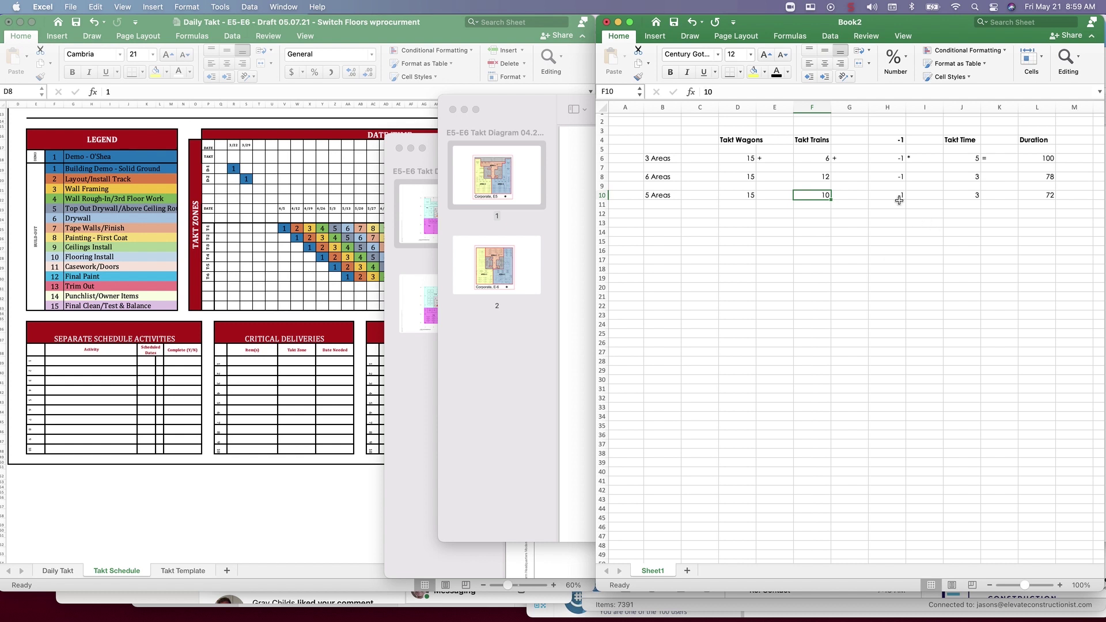
{"action": "left_click", "coordinate": [950, 195]}
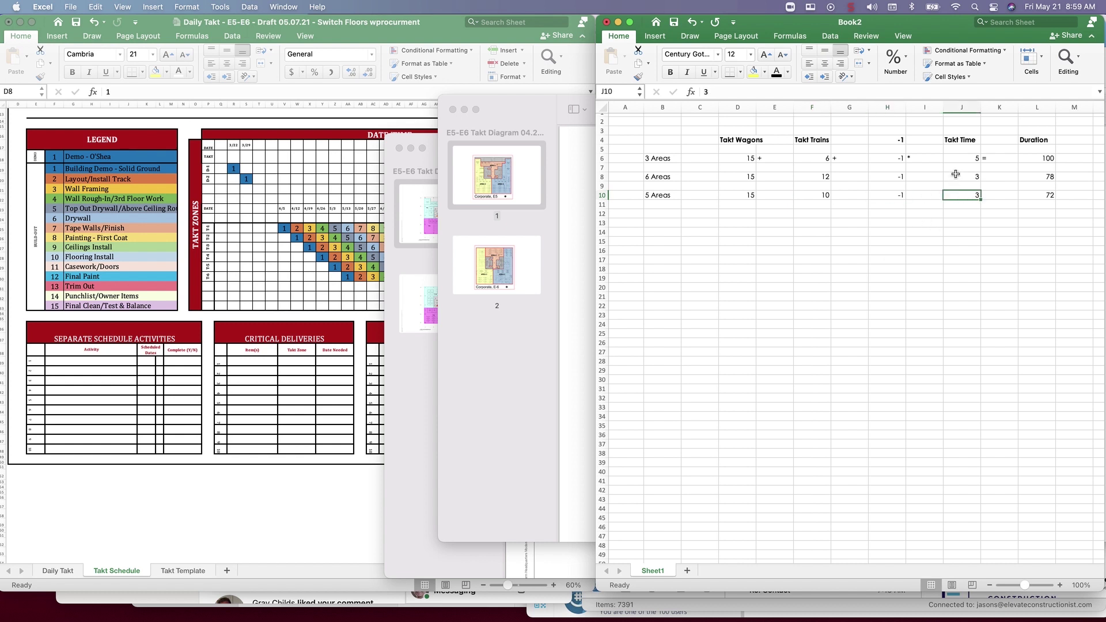
{"action": "left_click_drag", "start_coordinate": [957, 177], "coordinate": [955, 197]}
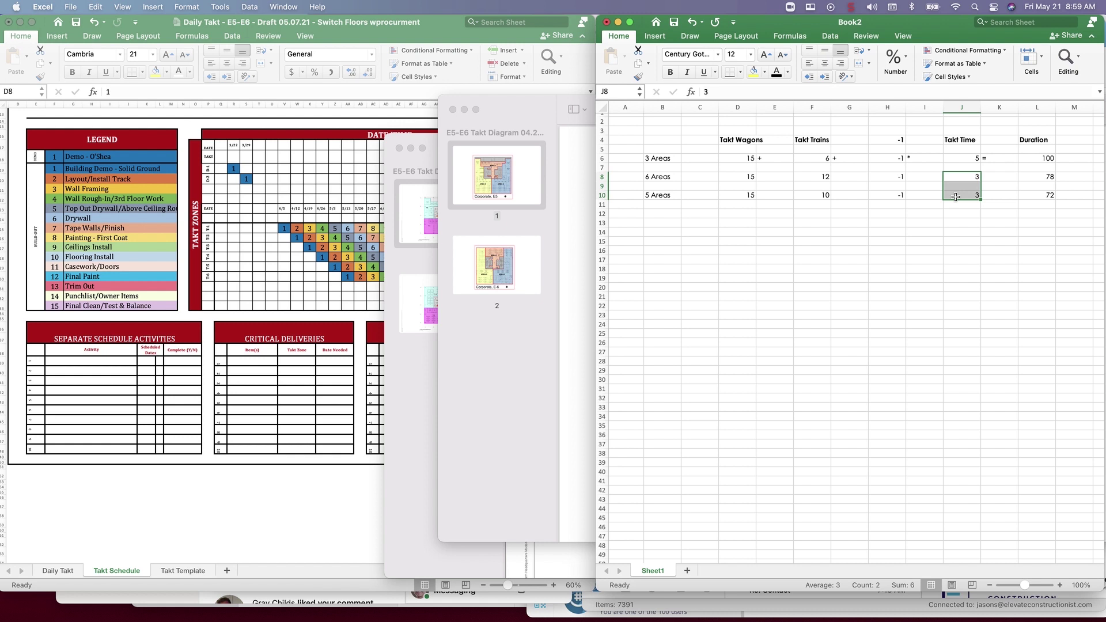
{"action": "left_click", "coordinate": [955, 197]}
{"action": "left_click", "coordinate": [1027, 196]}
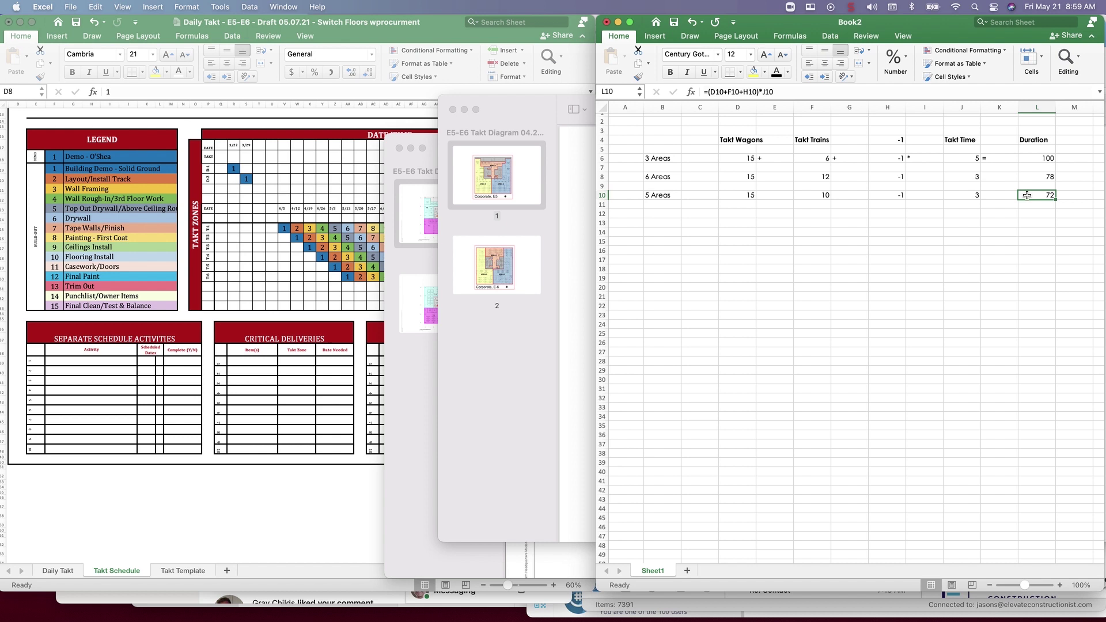
- View the 6-zone and 10-zone takt diagrams, then return to the Book2 spreadsheet
{"action": "left_click", "coordinate": [484, 341]}
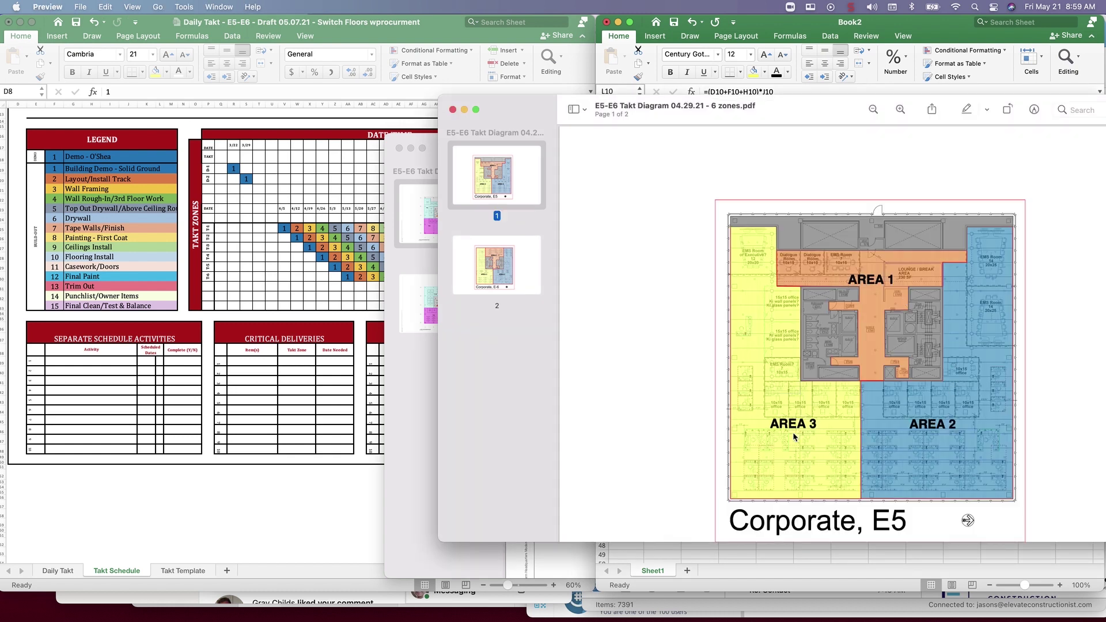
{"action": "left_click", "coordinate": [434, 379]}
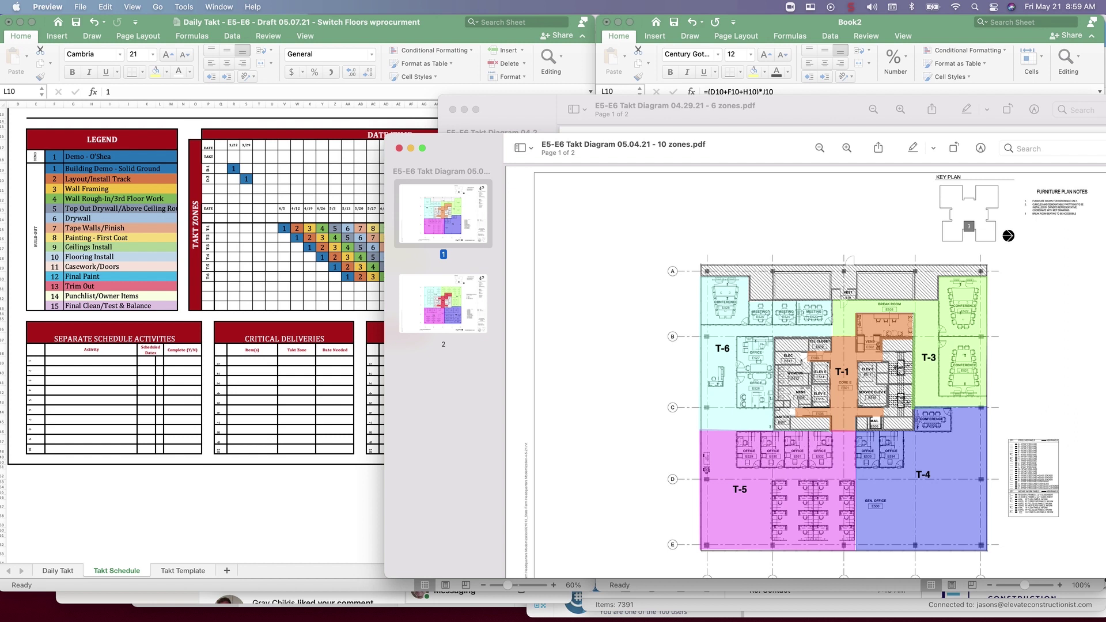
{"action": "key", "text": "super+Tab"}
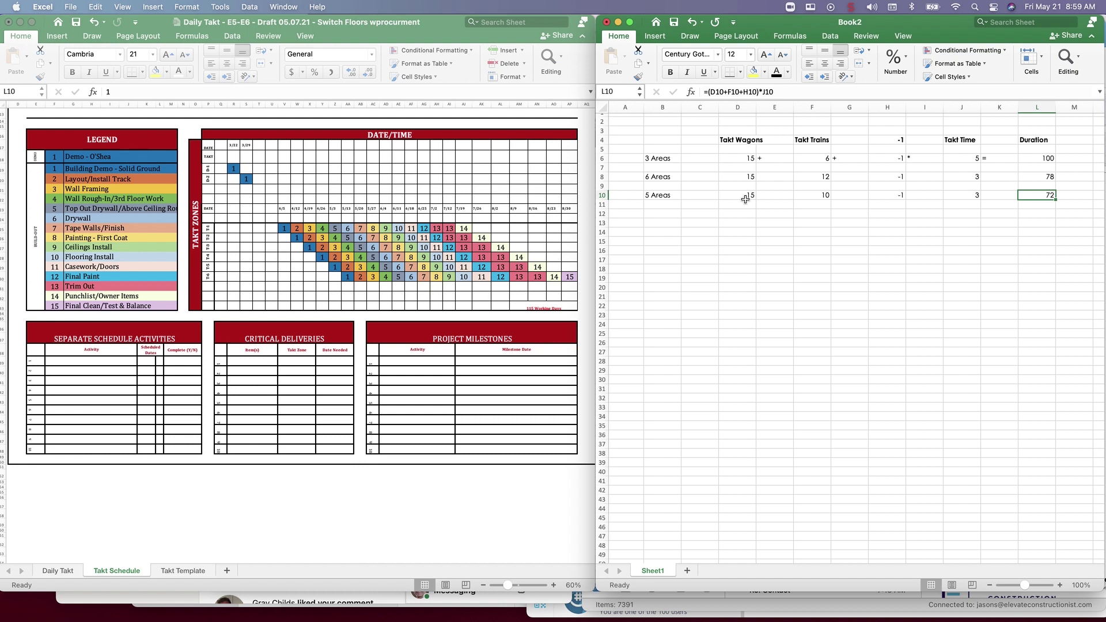
- Fill the input cells D6:D10, F6:F10 and J6:J10 with yellow
{"action": "left_click", "coordinate": [956, 179]}
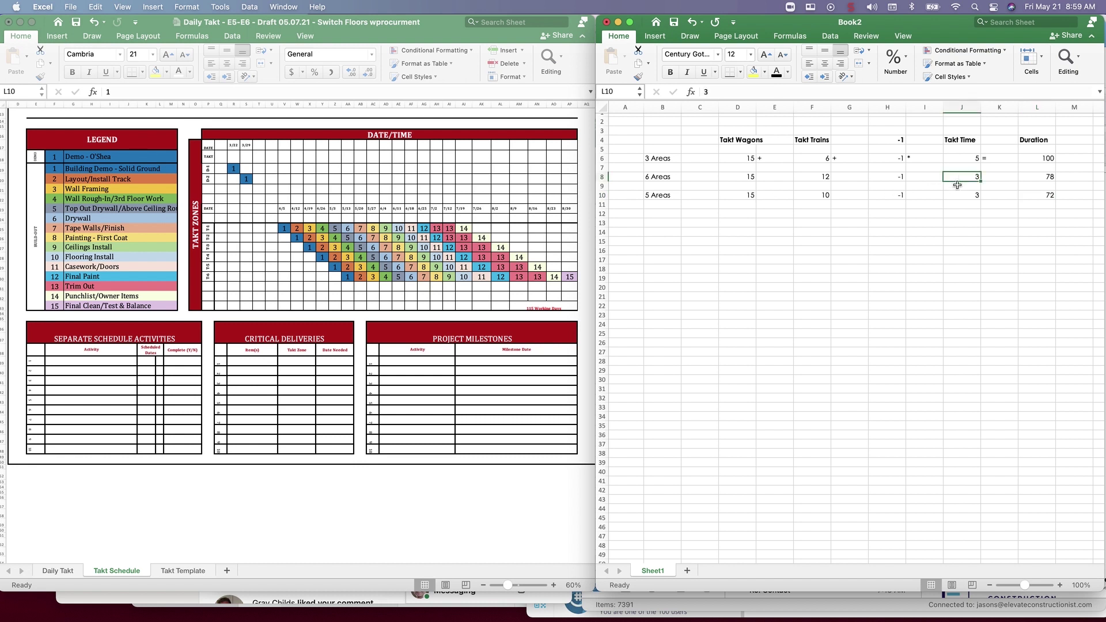
{"action": "left_click", "coordinate": [957, 194]}
{"action": "left_click_drag", "start_coordinate": [743, 158], "coordinate": [746, 195]}
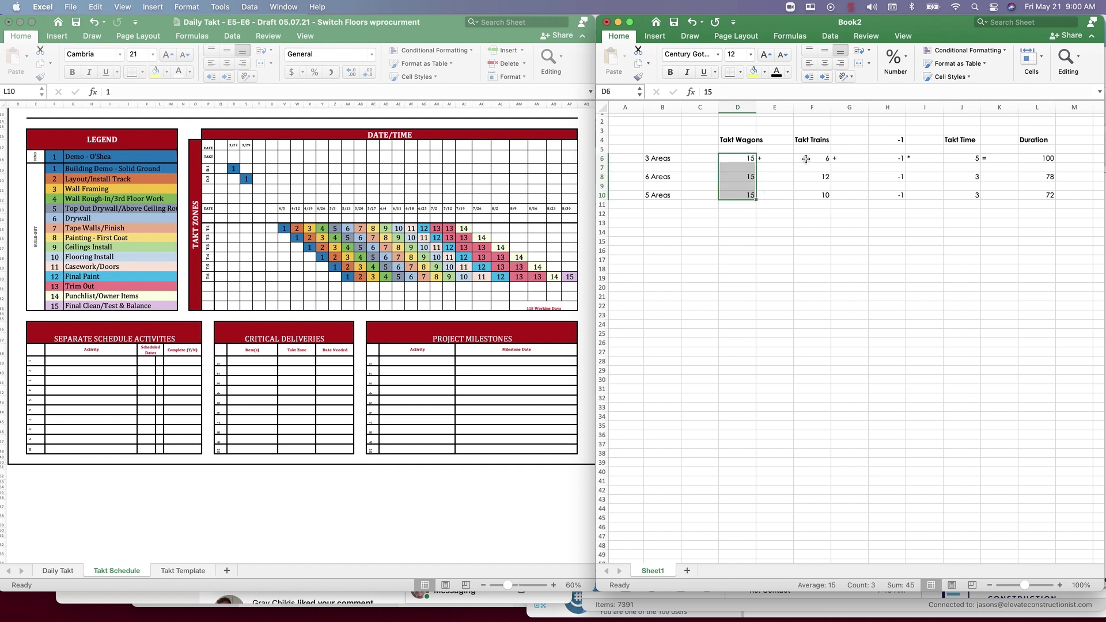
{"action": "left_click_drag", "start_coordinate": [803, 159], "coordinate": [802, 191]}
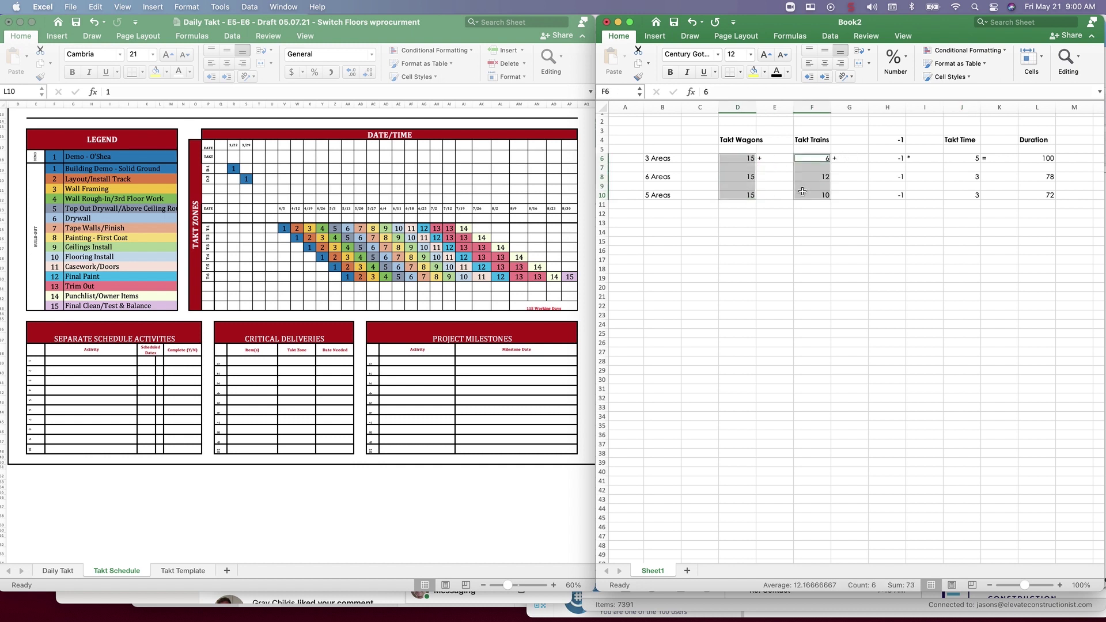
{"action": "left_click_drag", "start_coordinate": [961, 158], "coordinate": [962, 193]}
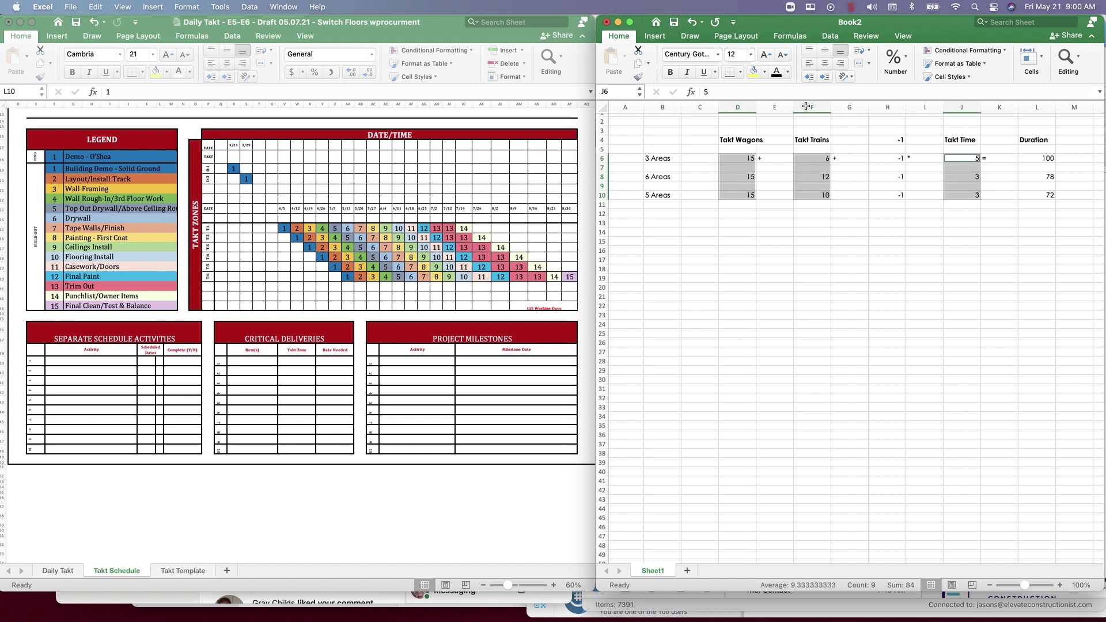
{"action": "left_click", "coordinate": [754, 72]}
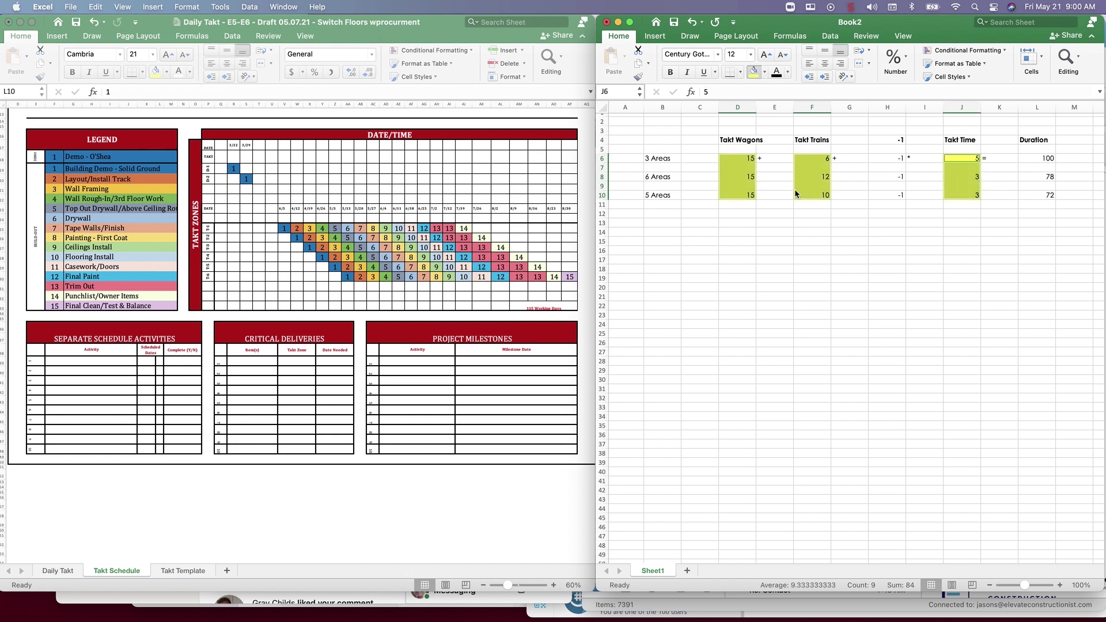
{"action": "left_click", "coordinate": [839, 220]}
- Change the Takt Wagons cells D6:D10 to a light gold fill
{"action": "left_click_drag", "start_coordinate": [737, 158], "coordinate": [737, 194]}
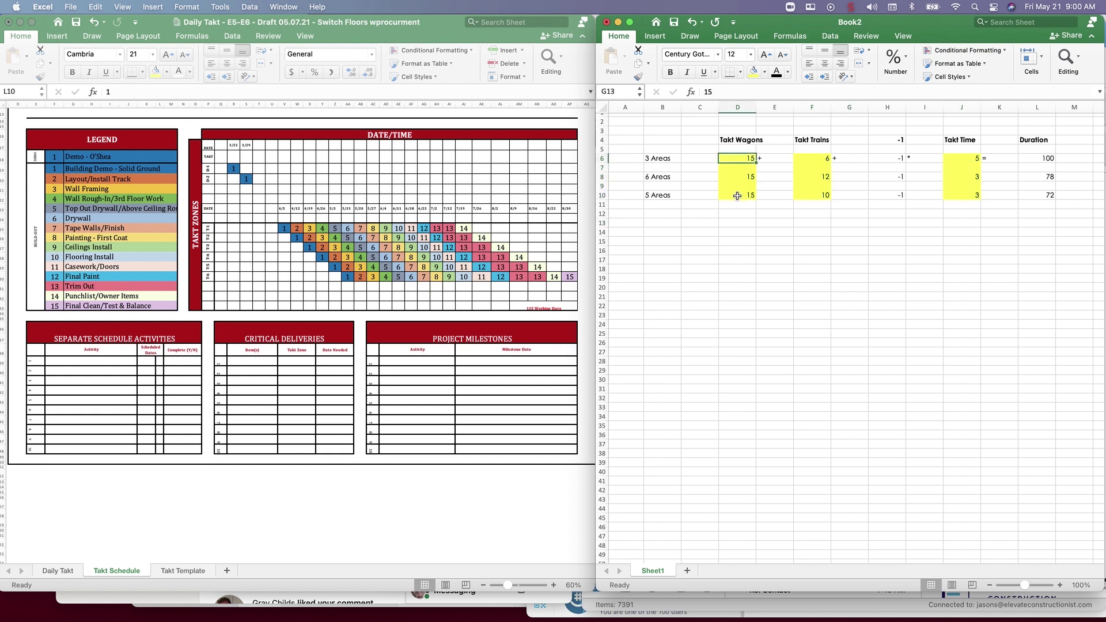
{"action": "left_click", "coordinate": [764, 72]}
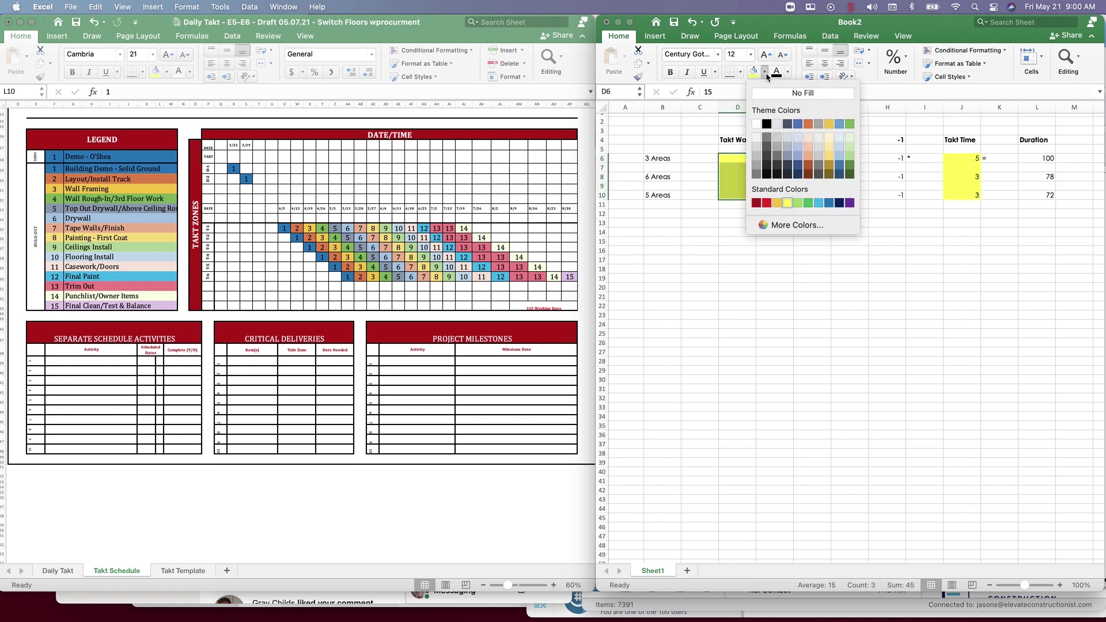
{"action": "left_click", "coordinate": [828, 136]}
{"action": "left_click", "coordinate": [911, 278]}
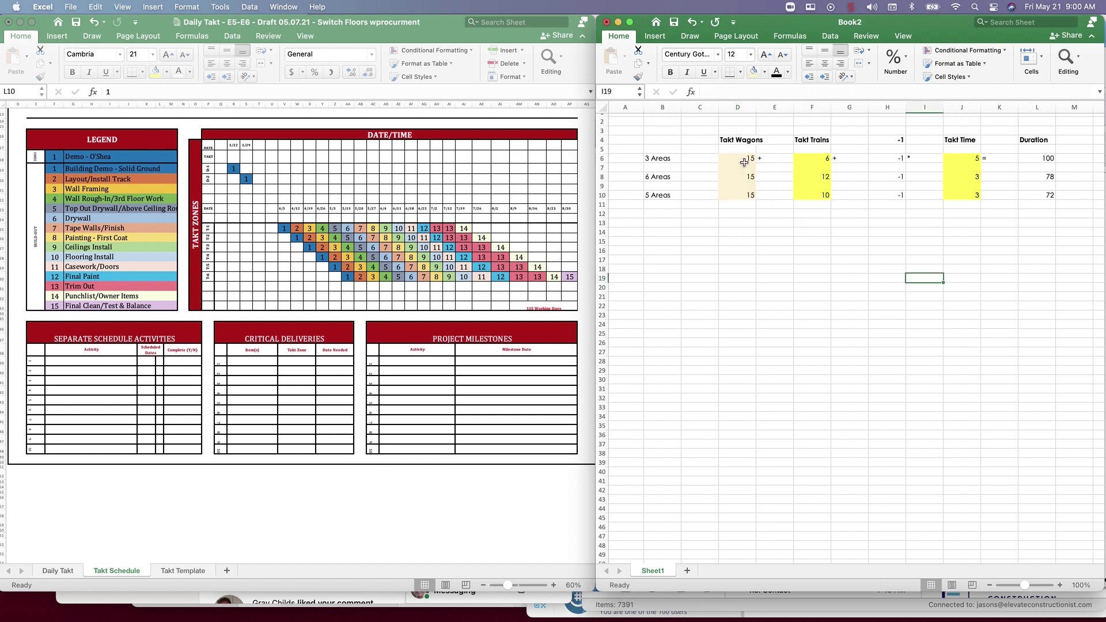
{"action": "left_click_drag", "start_coordinate": [742, 160], "coordinate": [740, 197]}
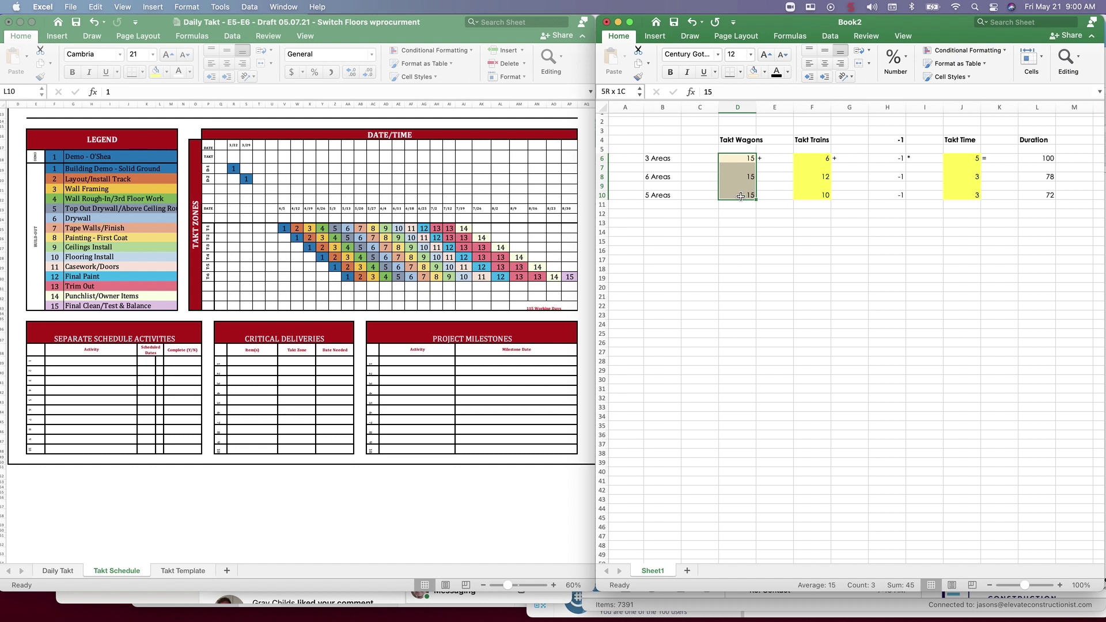
{"action": "left_click_drag", "start_coordinate": [808, 161], "coordinate": [809, 190]}
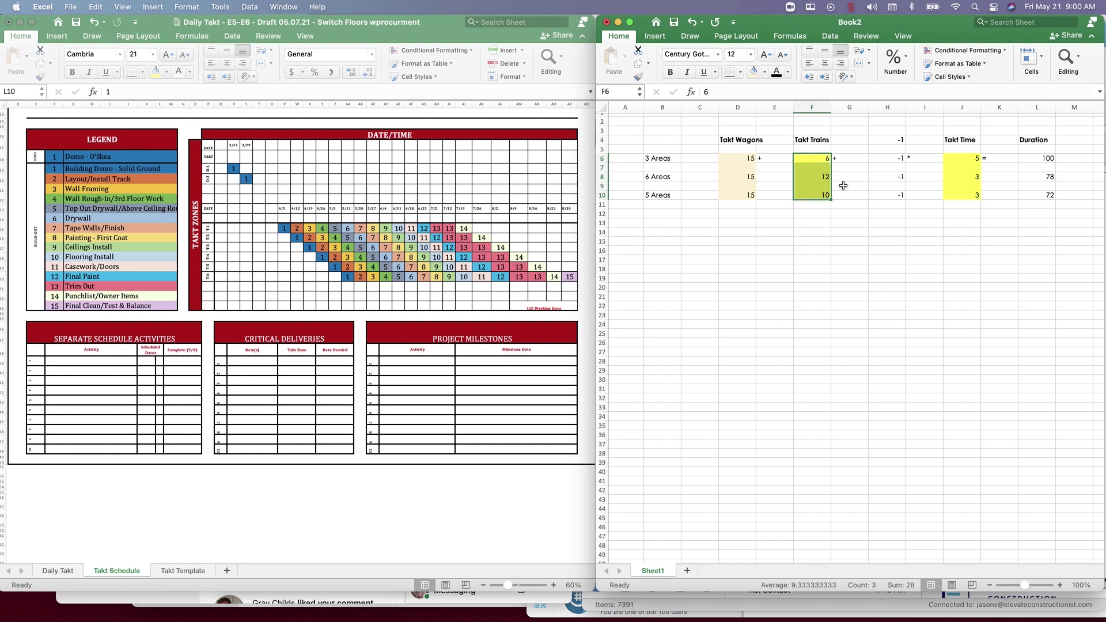
- Copy the F4 Takt Trains heading into F3 and overwrite it with 'Takt Zones'
{"action": "left_click", "coordinate": [811, 140]}
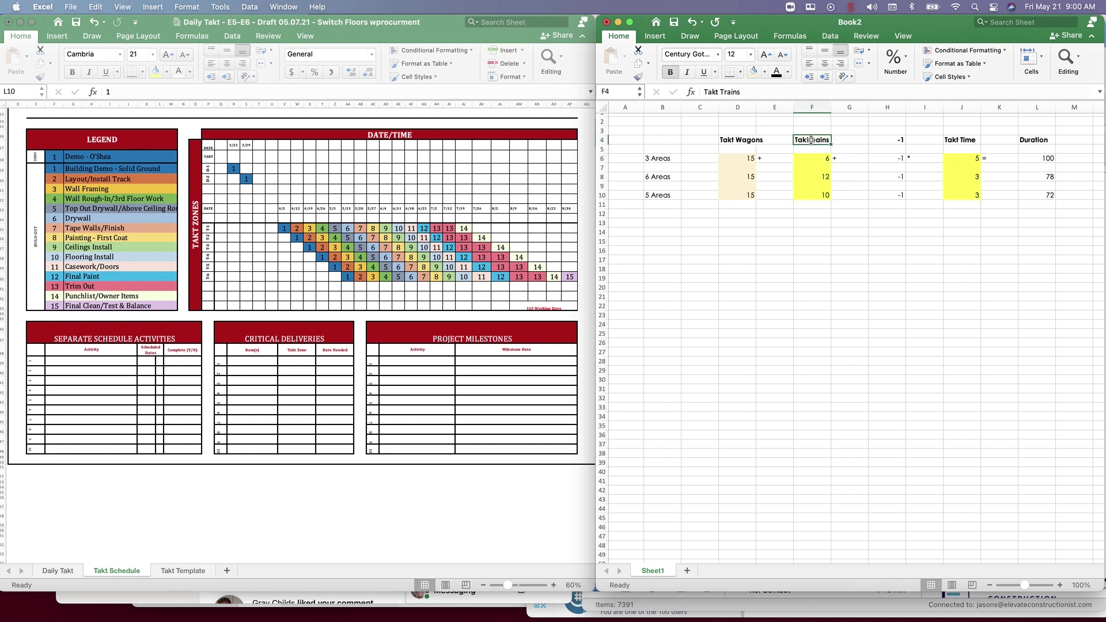
{"action": "key", "text": "super+c"}
{"action": "left_click", "coordinate": [806, 132]}
{"action": "key", "text": "super+v"}
{"action": "type", "text": "Takt Zon"}
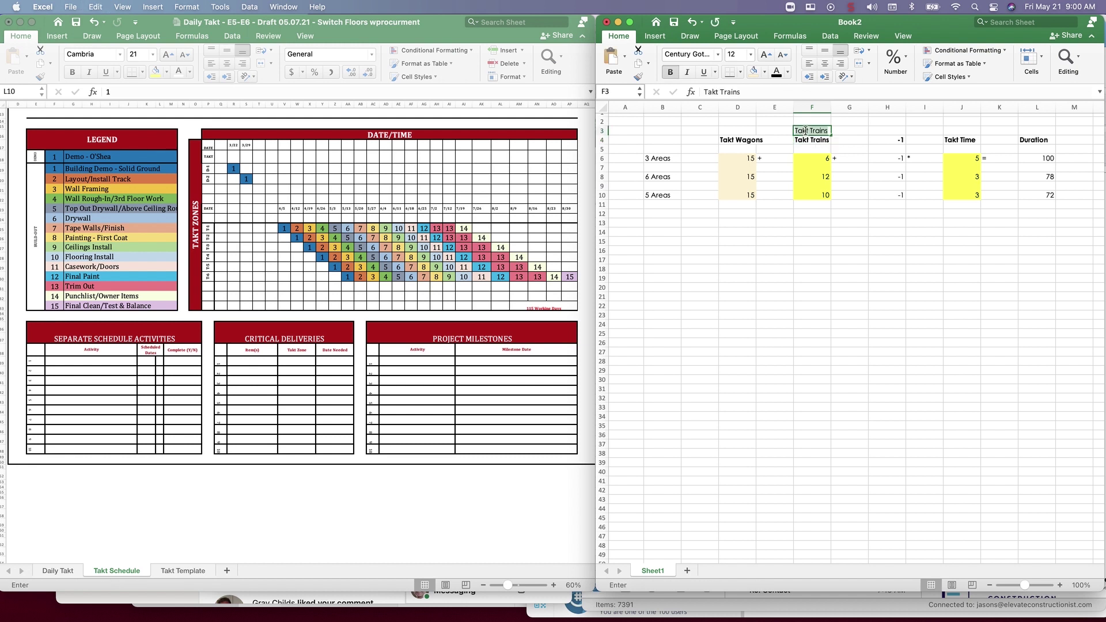
{"action": "type", "text": "es"}
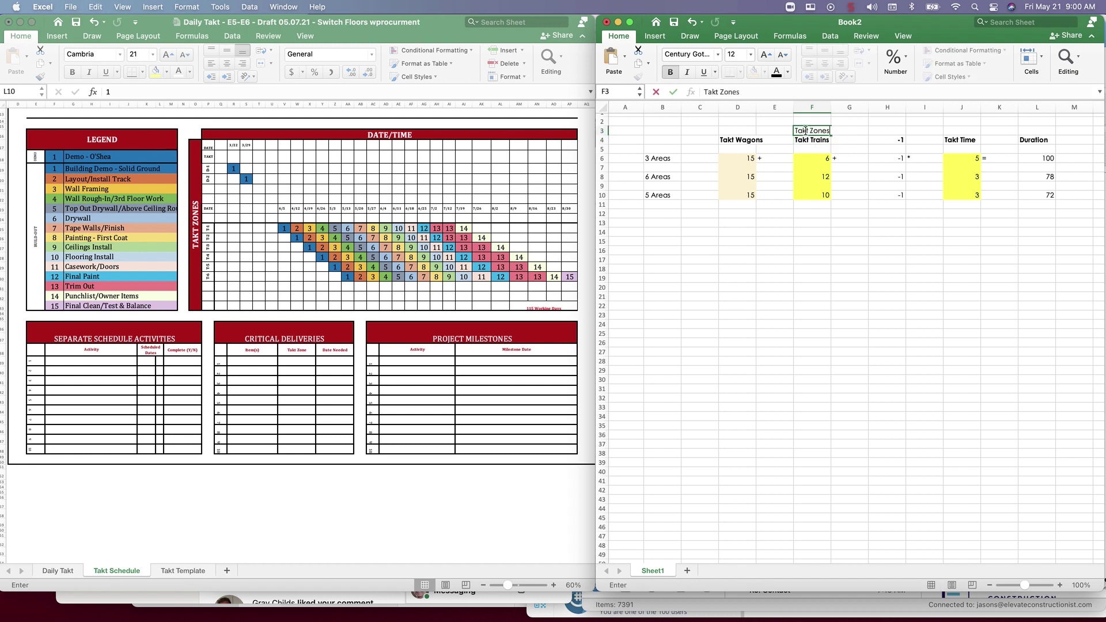
{"action": "key", "text": "Return"}
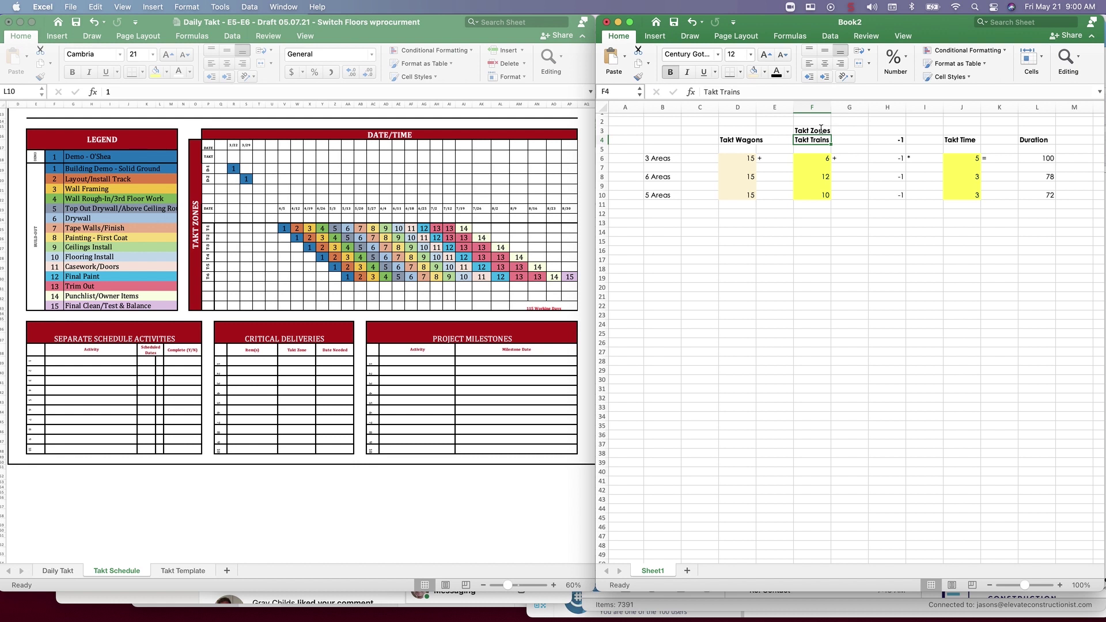
{"action": "left_click", "coordinate": [815, 130]}
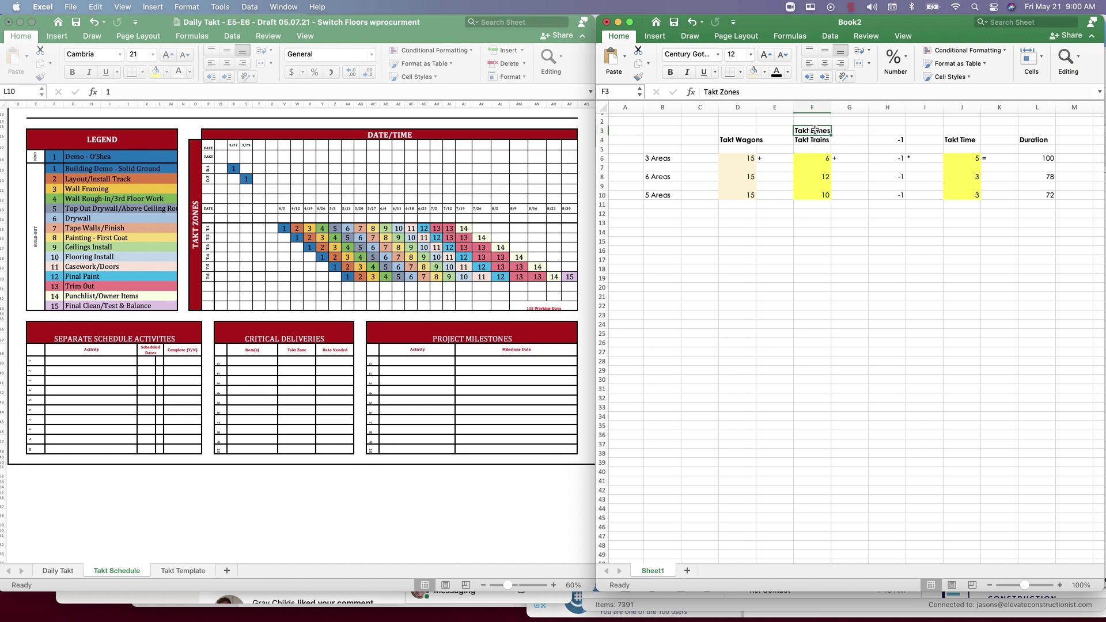
{"action": "left_click", "coordinate": [960, 139]}
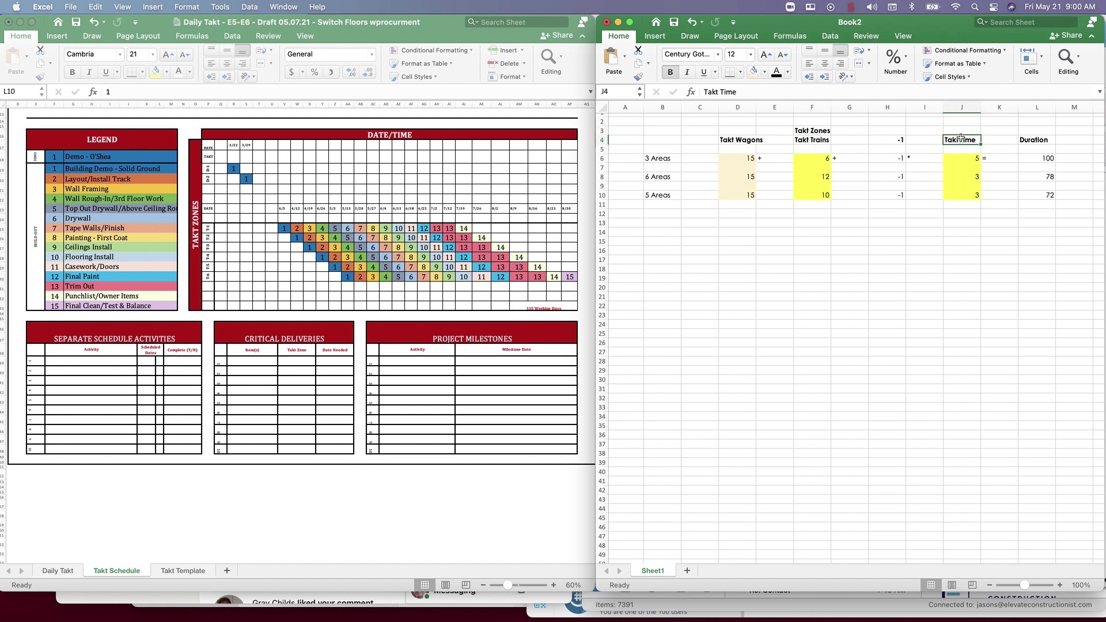